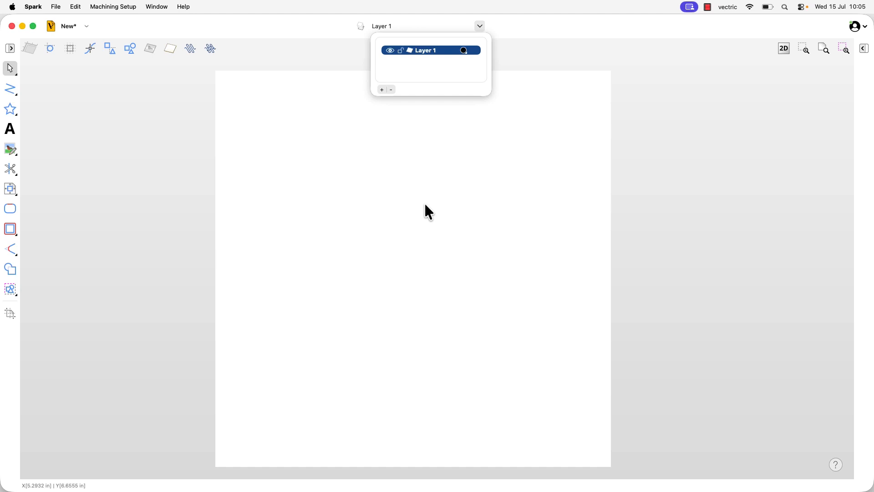
Draw a five-pointed star with an outer radius of about 3.15 in, centred on the sheet at X 5, Y 5.
left_click(425, 204)
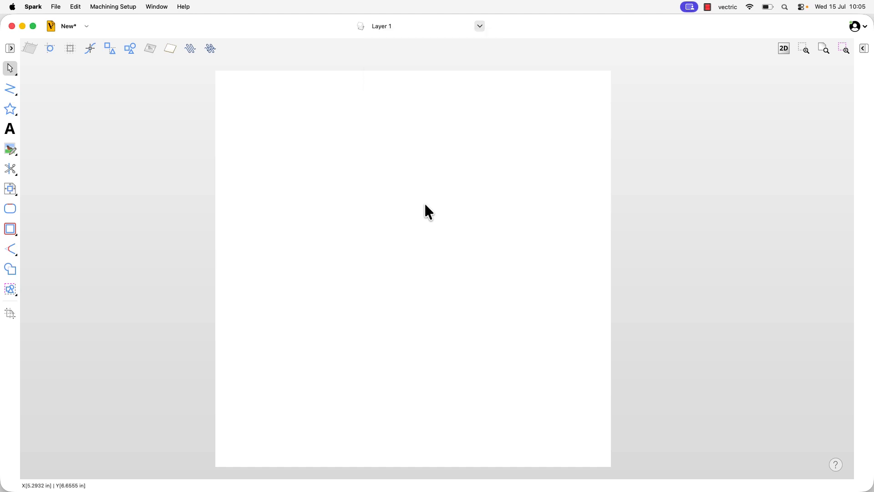
left_click(12, 113)
left_click(59, 182)
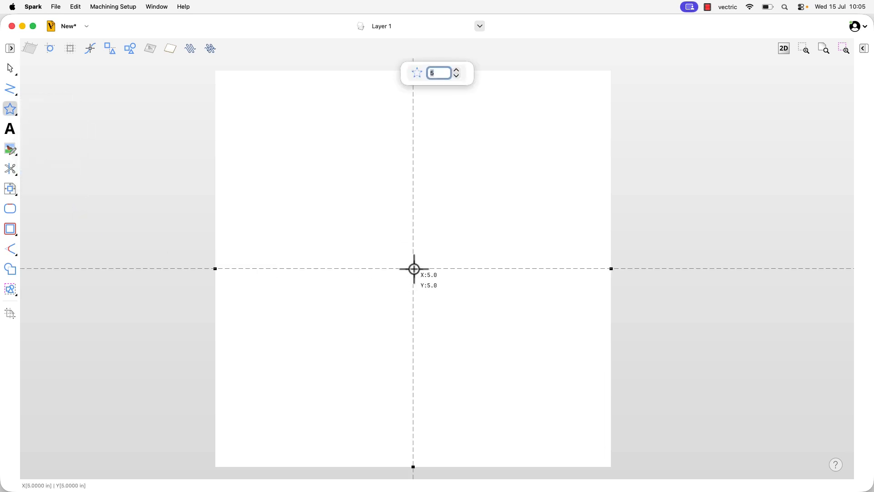
left_click_drag(414, 269, 346, 166)
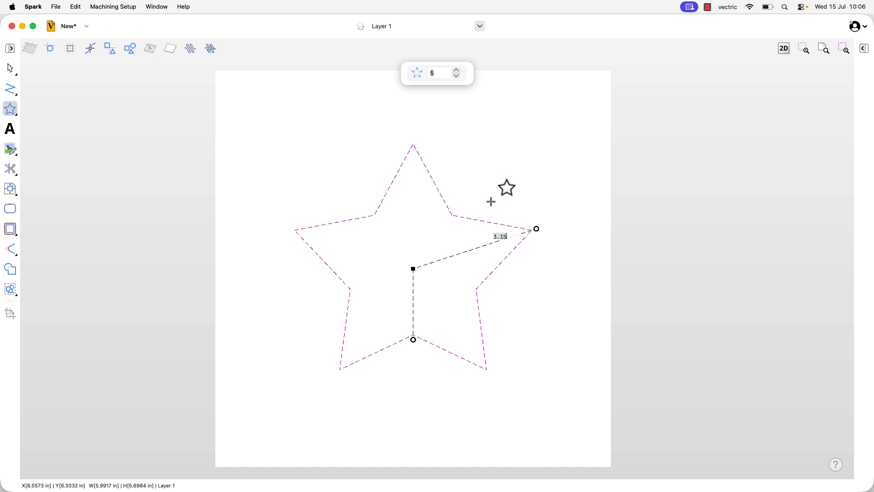
key("Escape")
left_click(493, 123)
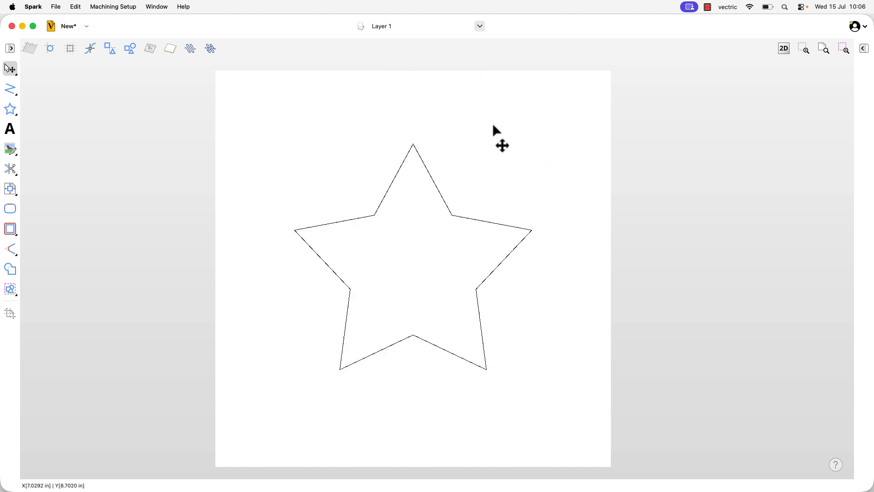
Detach the layer list as a floating window beside the star and close it.
left_click(480, 27)
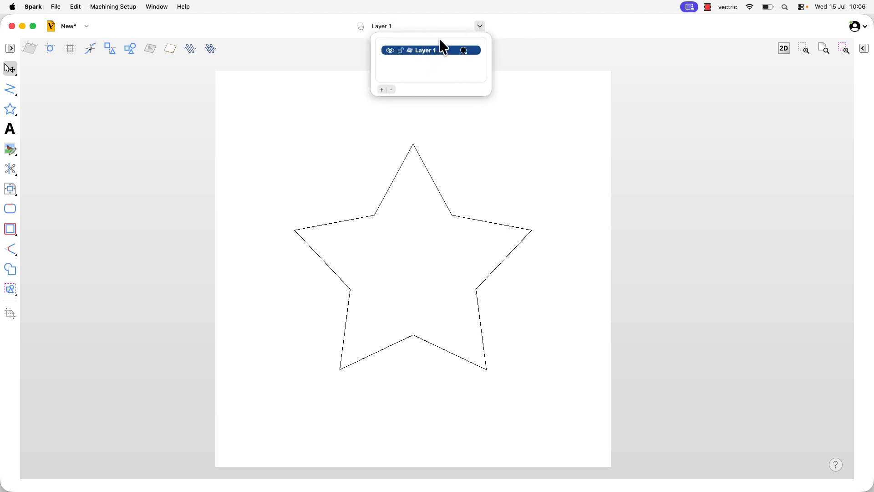
mouse_move(442, 37)
left_mouse_down()
mouse_move(338, 45)
mouse_move(492, 146)
mouse_move(617, 175)
mouse_move(569, 150)
mouse_move(308, 141)
mouse_move(173, 193)
mouse_move(231, 171)
mouse_move(438, 163)
mouse_move(436, 43)
left_mouse_up()
left_click(334, 70)
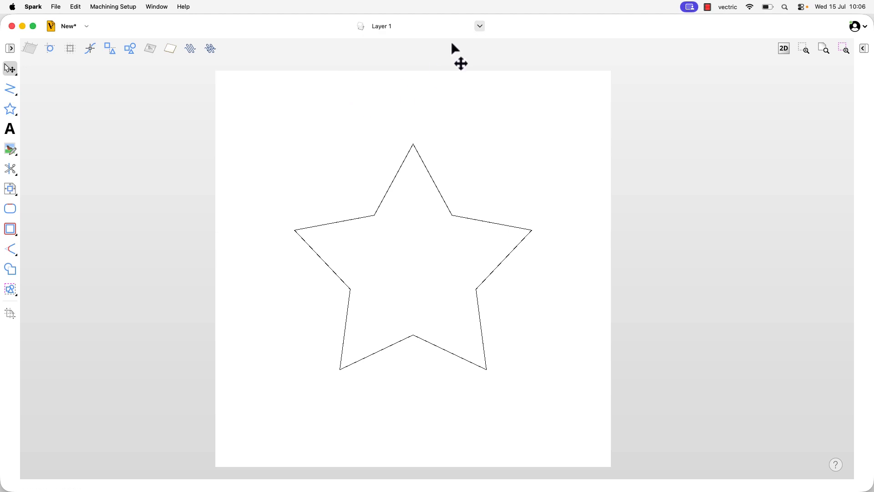
left_click(480, 26)
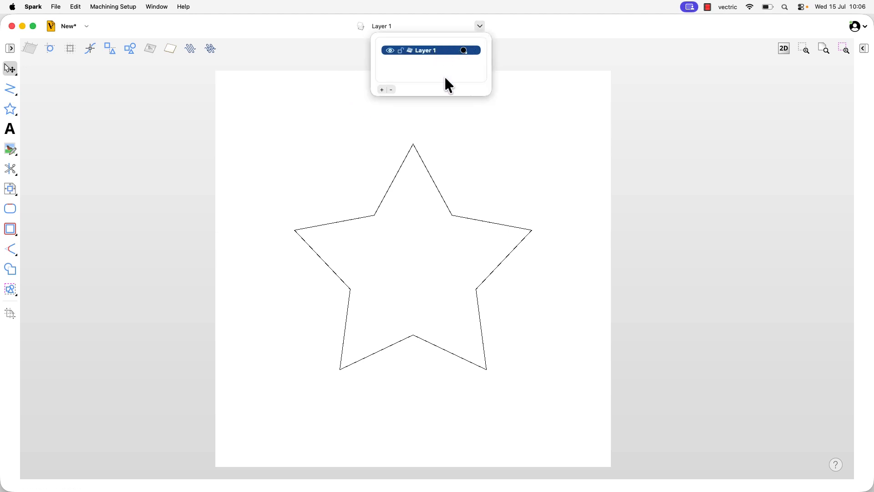
left_click_drag(450, 41, 216, 135)
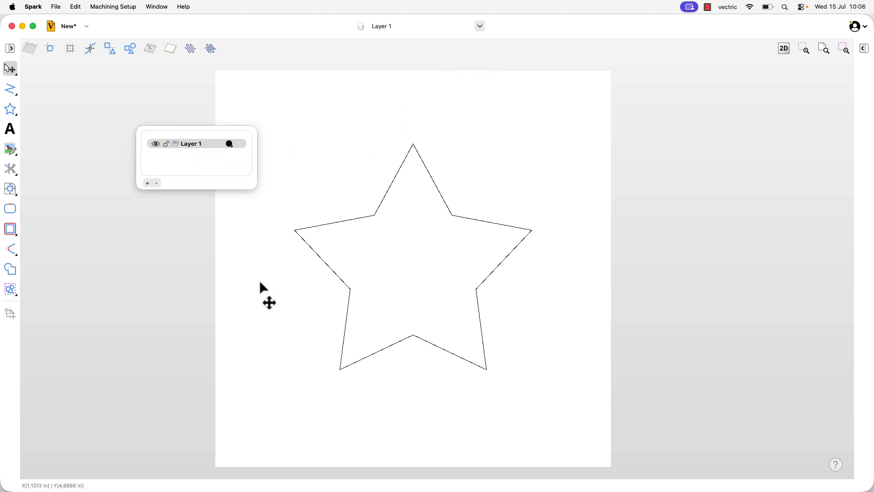
left_click(343, 178)
Hide Layer 1 in the layer list and show it again.
left_click(480, 26)
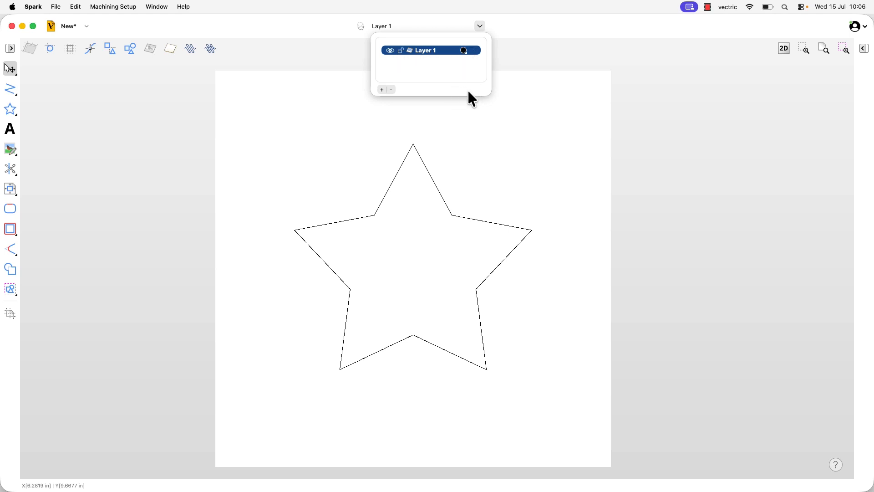
left_click(391, 50)
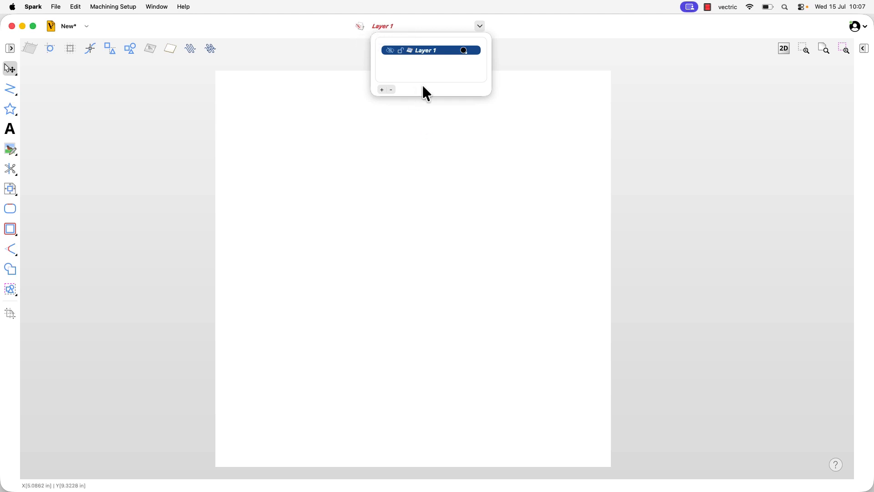
left_click(390, 51)
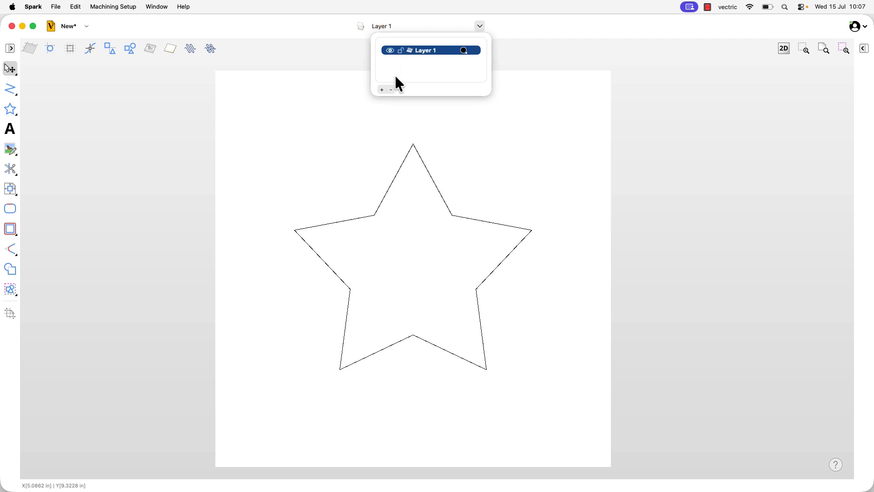
Lock Layer 1, try to select the star on the sheet, and unlock the layer.
left_click(401, 51)
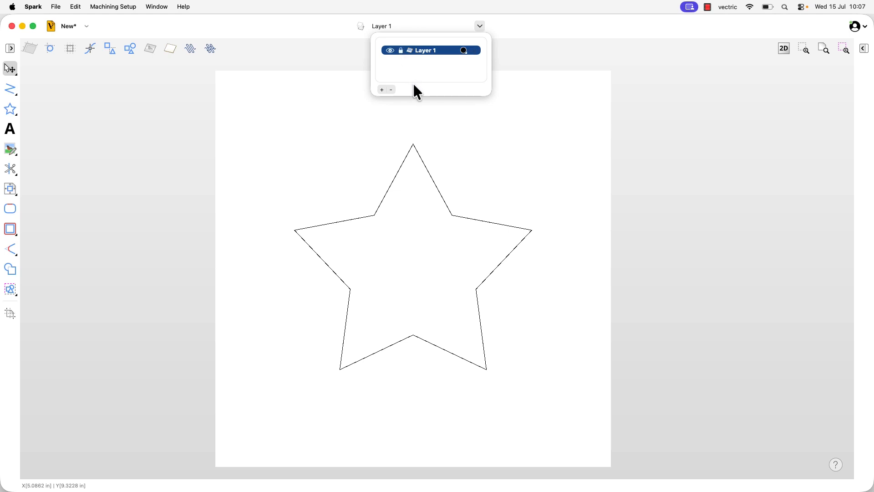
left_click(423, 164)
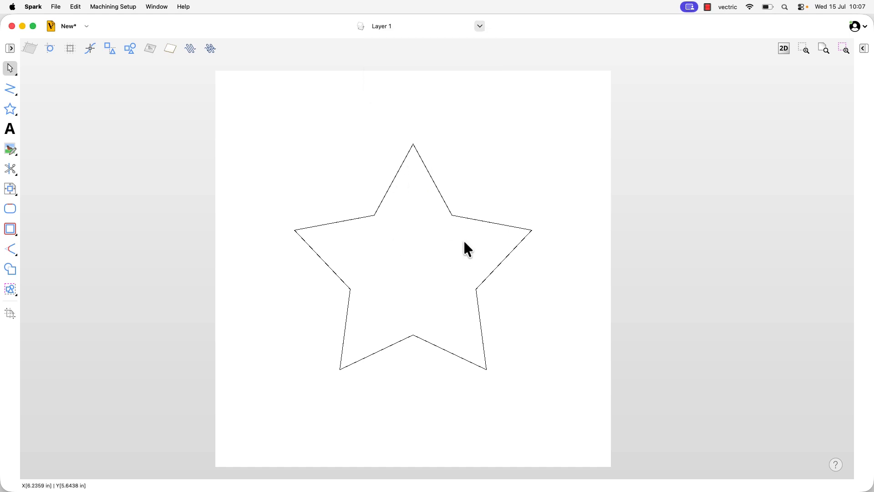
left_click_drag(462, 178, 533, 275)
left_click(480, 28)
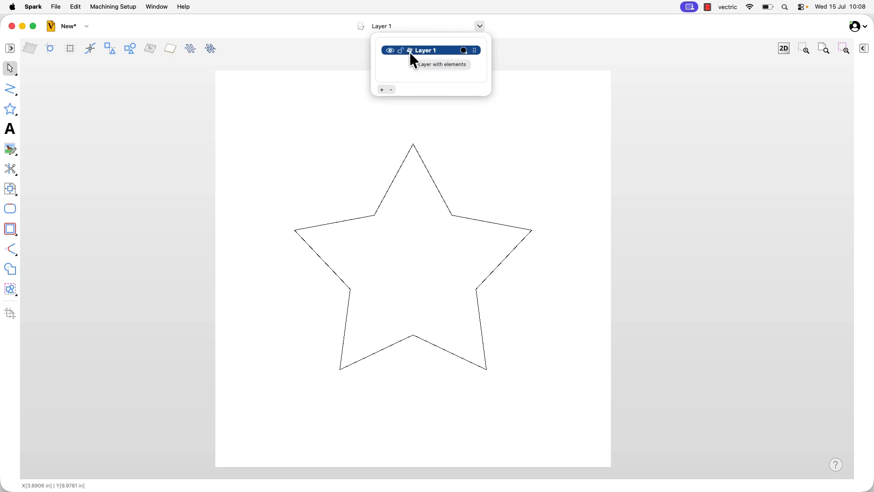
Delete the star and check Layer 1's content indicator in the layer list.
left_click(435, 183)
left_click(435, 183)
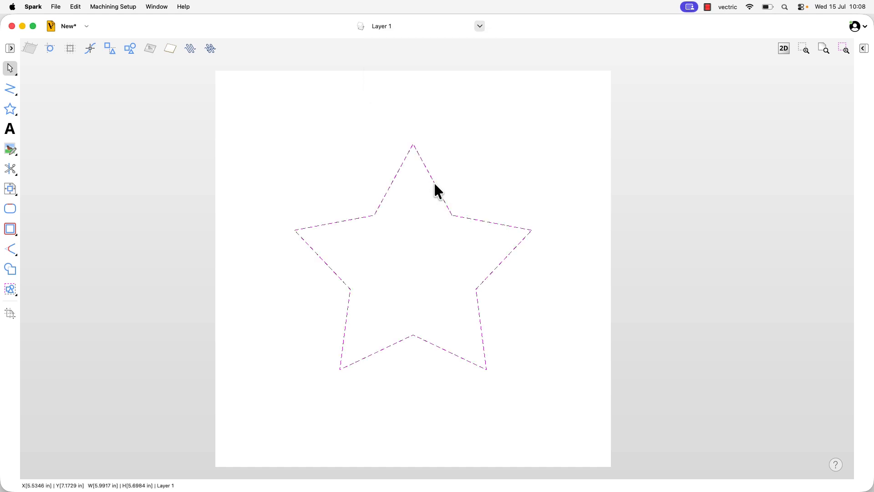
key("Delete")
left_click(480, 26)
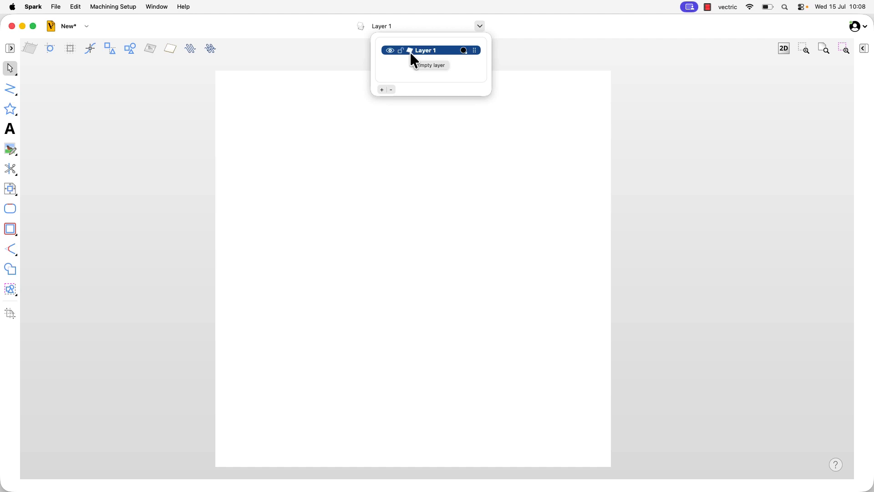
Draw a new five-pointed star of about 3.15 in outer radius at the sheet's centre and reopen the layer list.
left_click(383, 166)
left_click(10, 110)
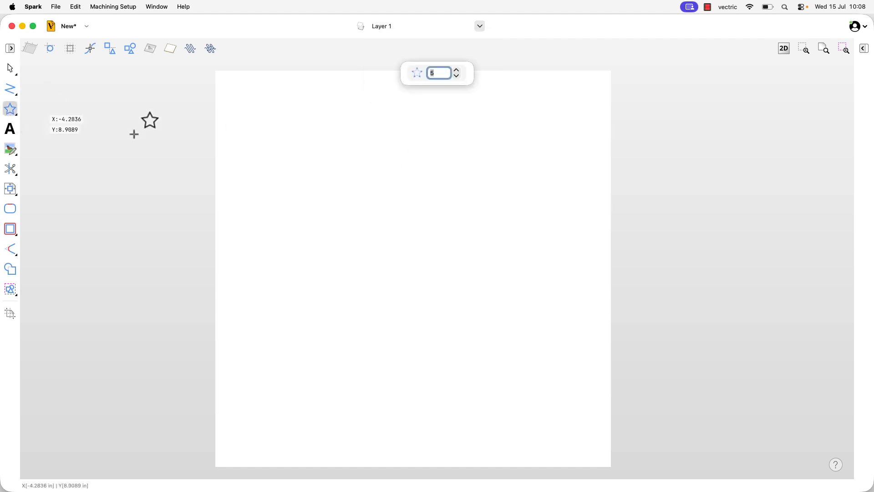
left_click_drag(413, 268, 342, 165)
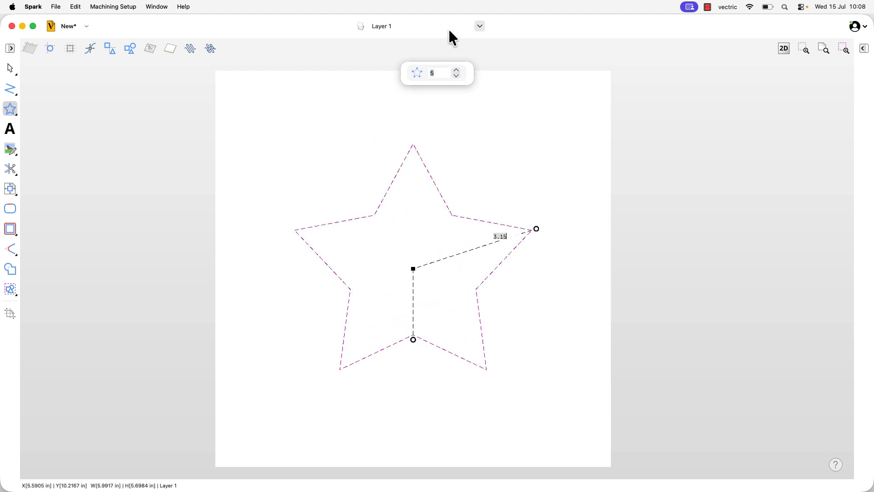
left_click(479, 26)
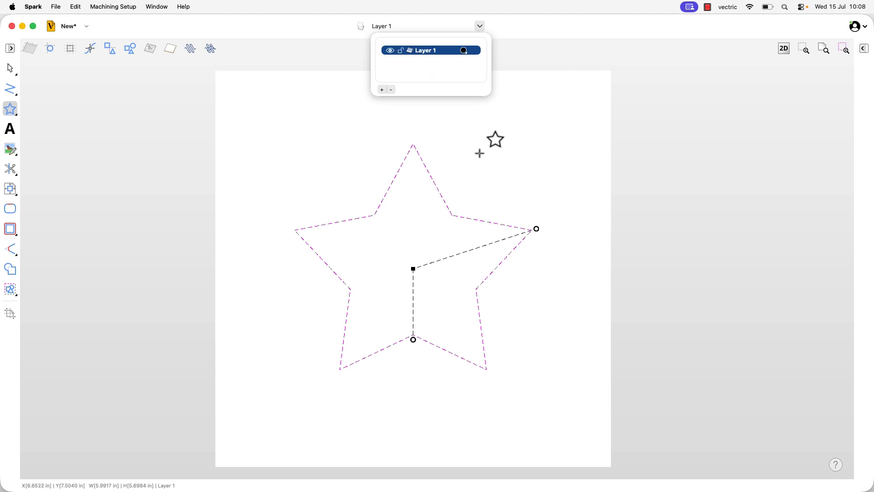
double_click(436, 51)
right_click(449, 52)
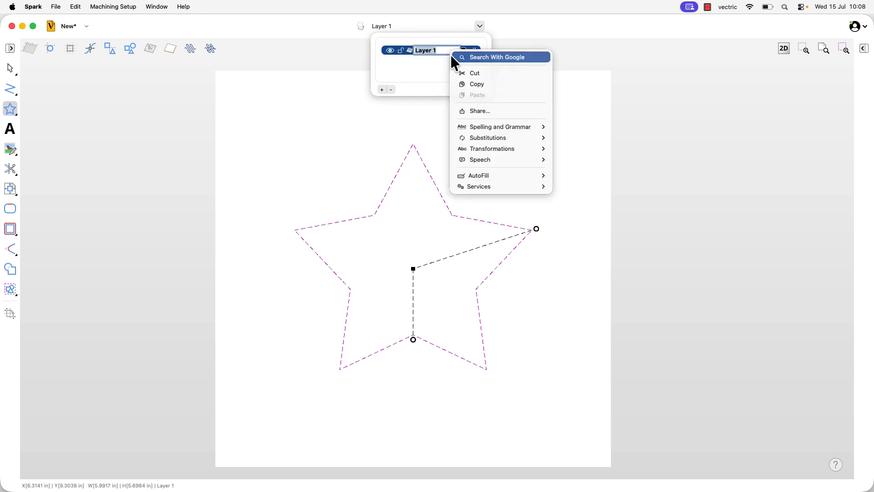
left_click(429, 61)
left_click(450, 65)
left_click(438, 52)
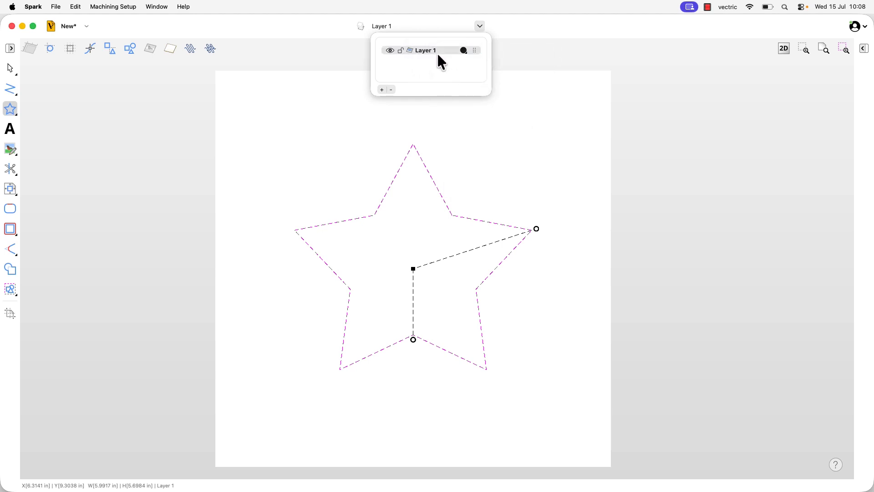
Rename Layer 1 as Star and leave the star drawing tool with nothing selected.
right_click(435, 53)
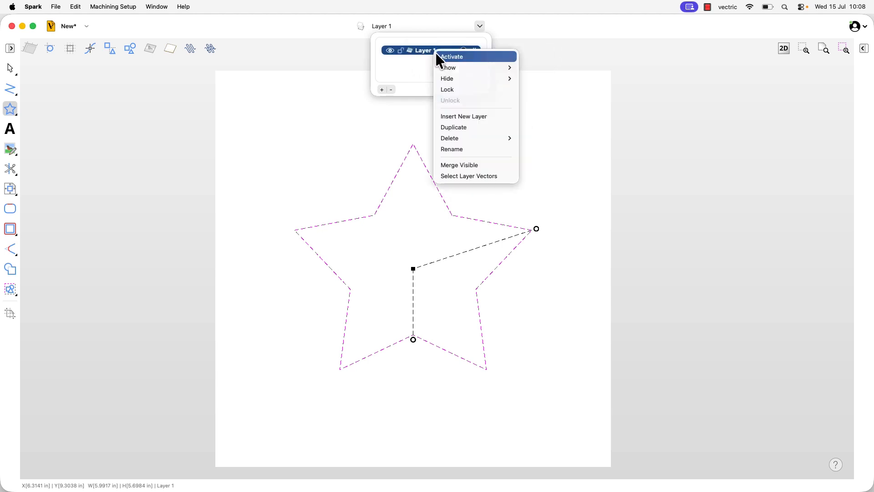
left_click(458, 151)
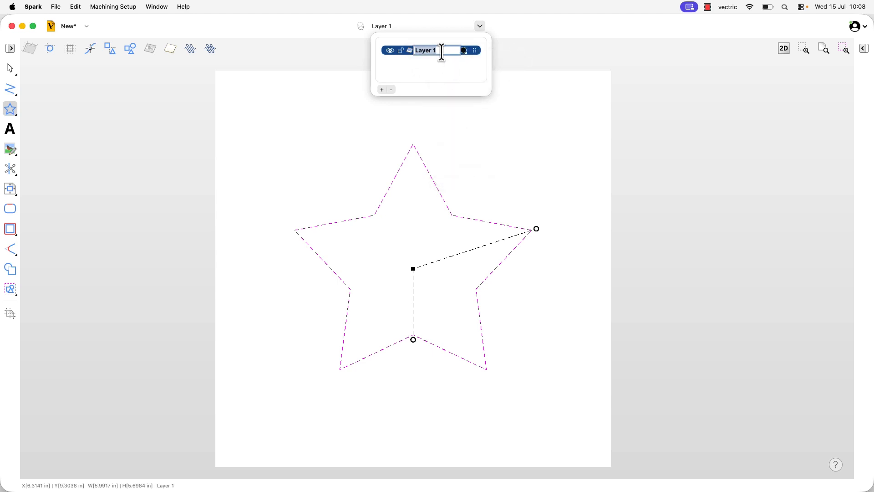
type("Star")
key("Return")
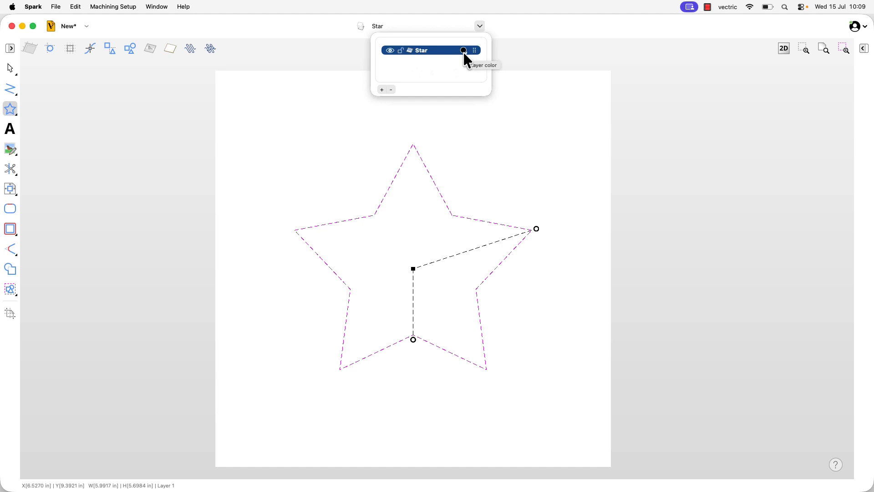
left_click(465, 173)
key("Escape")
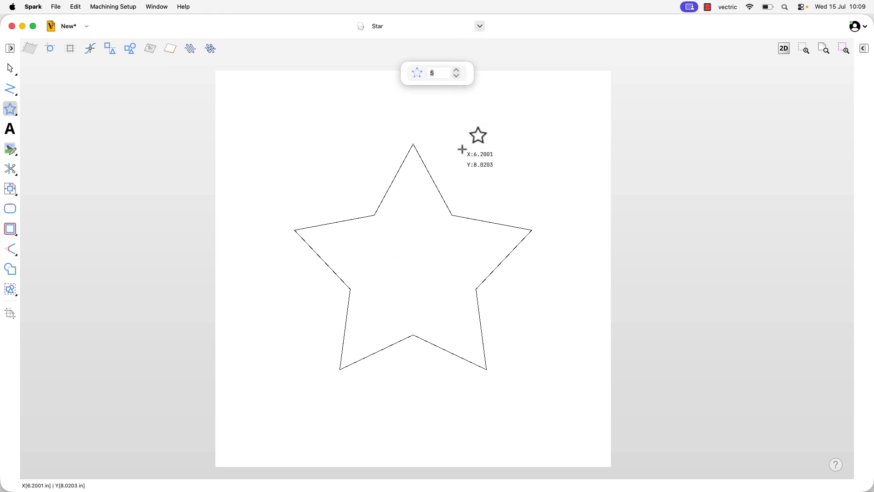
key("Escape")
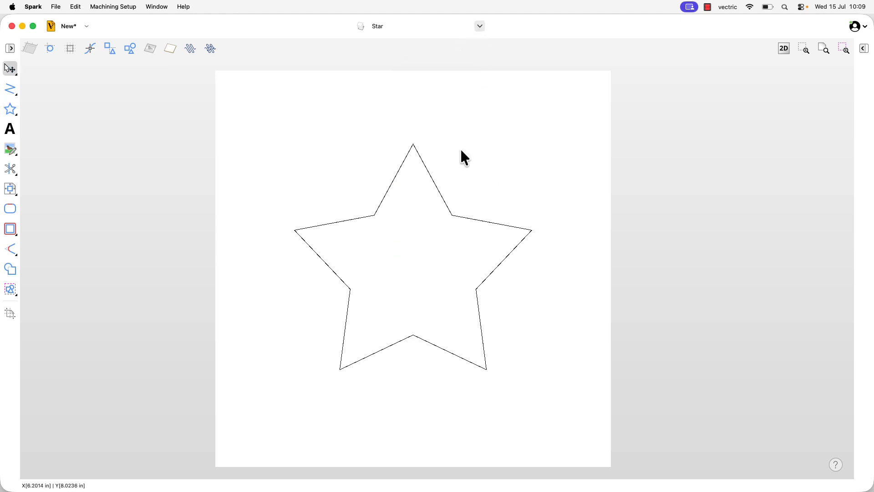
Set the Star layer's colour to a custom orange-brown sampled from the cat's ear in the image palette.
left_click(480, 26)
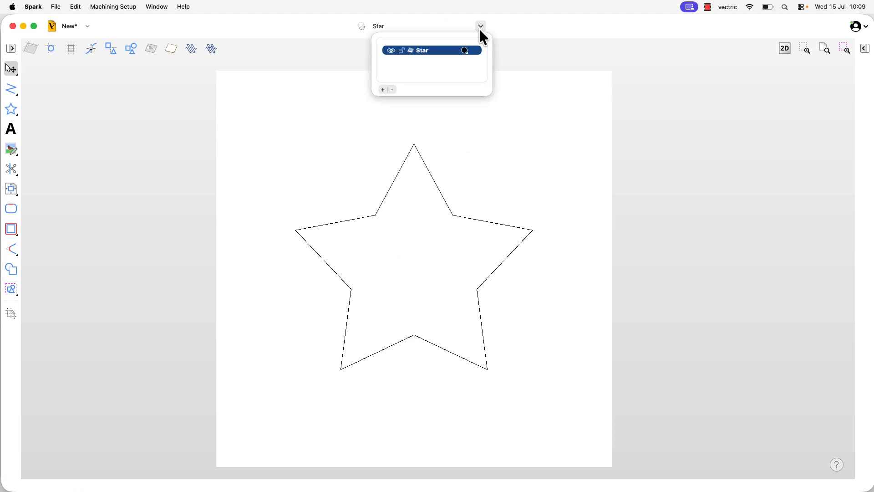
left_click(464, 50)
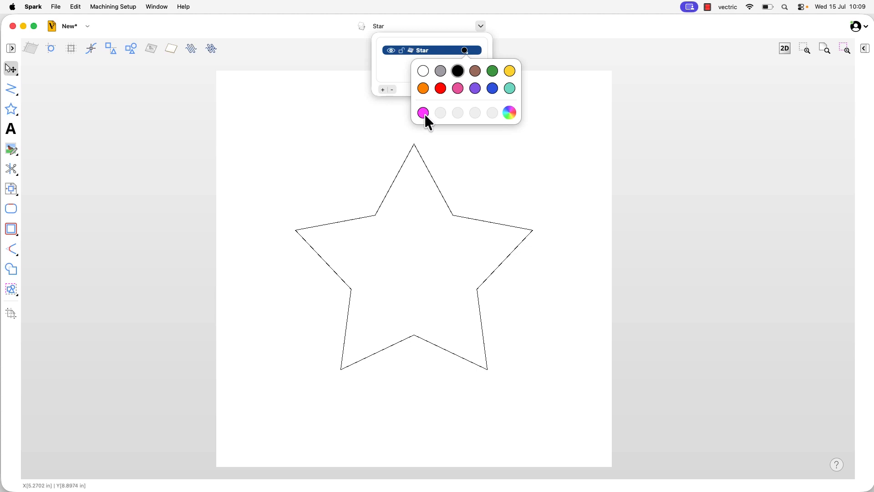
left_click(509, 113)
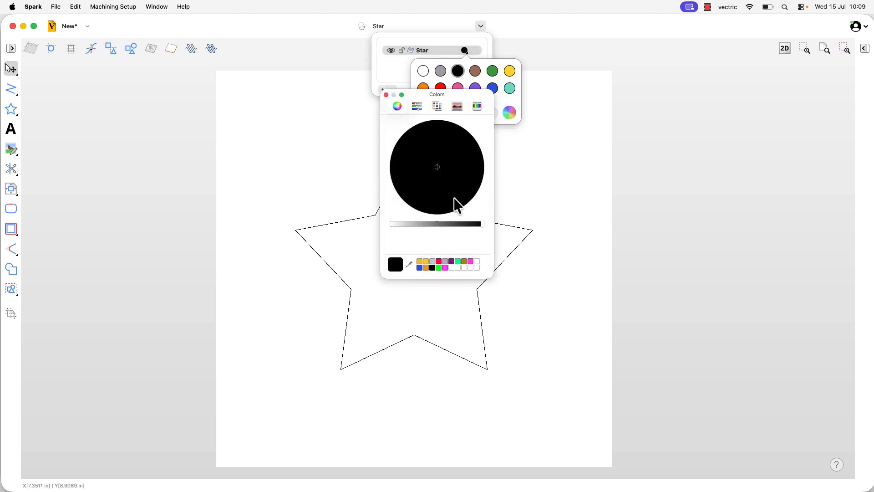
left_click(417, 106)
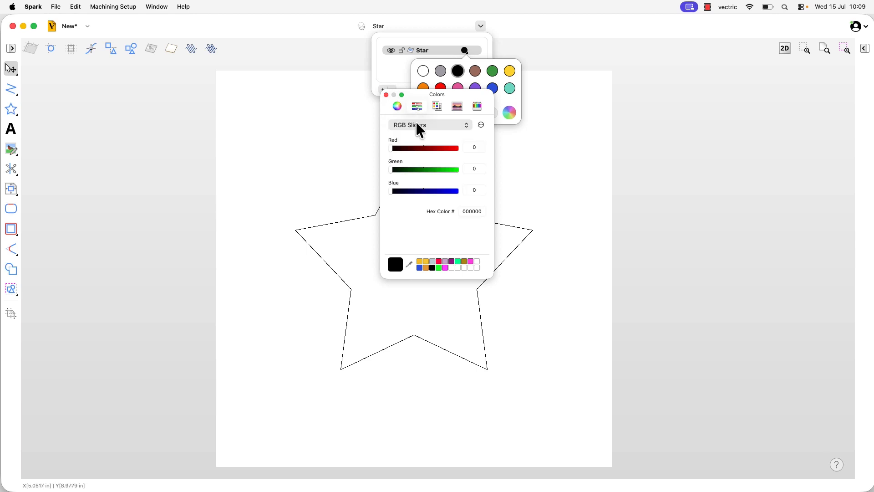
left_click(438, 105)
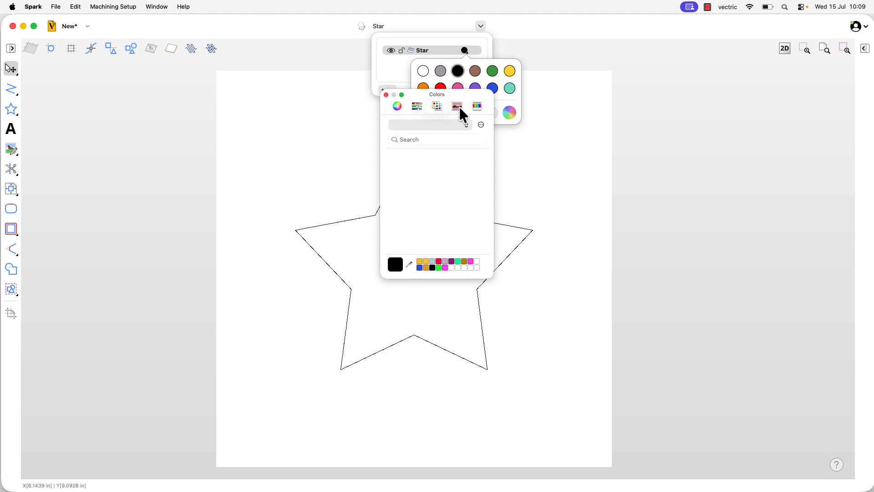
left_click(458, 107)
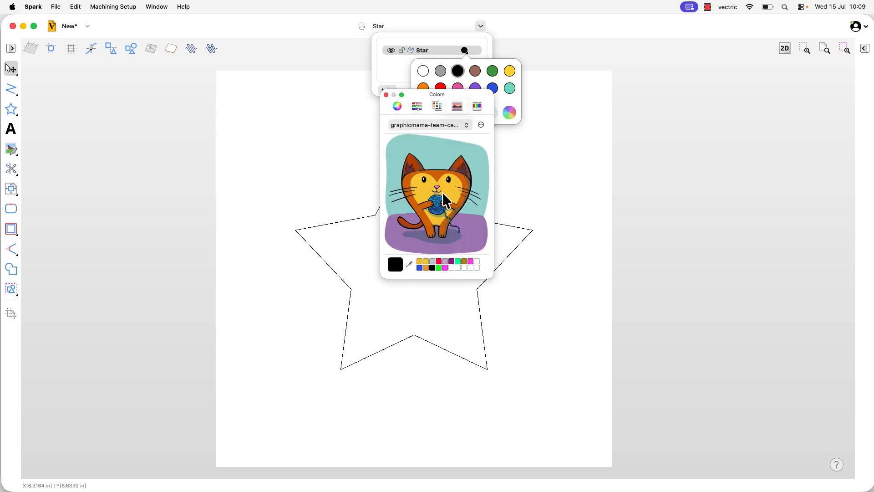
left_click(459, 162)
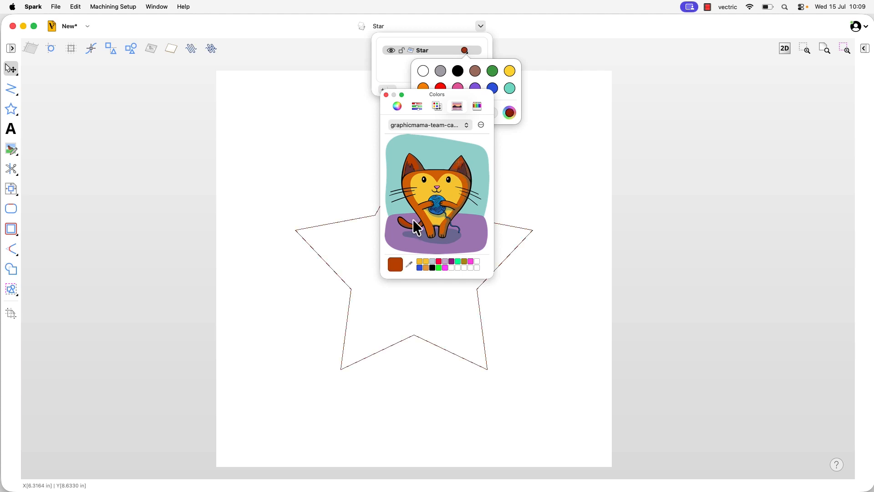
Change the Star layer's colour to dark green from the colour pencils.
left_click(478, 107)
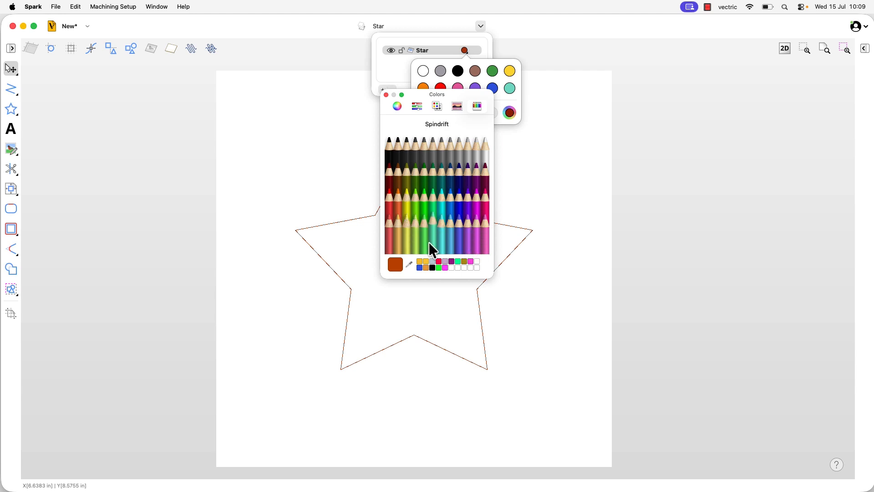
left_click(426, 179)
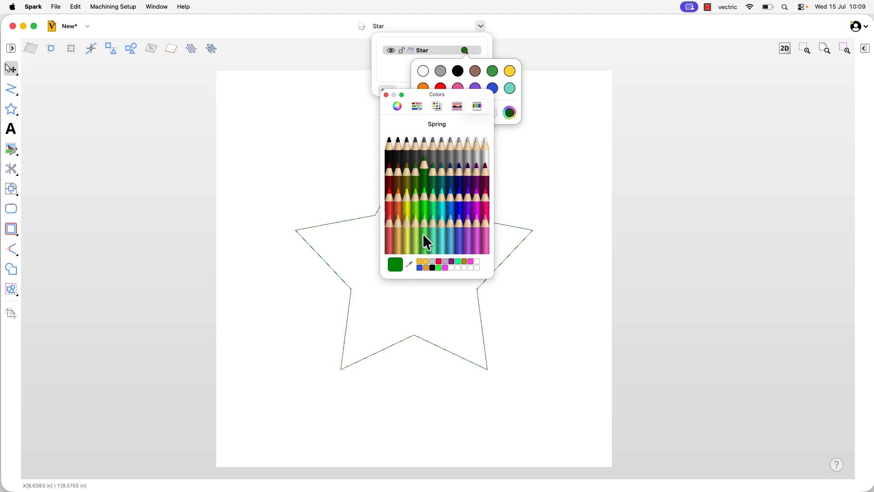
Store the dark green as a custom swatch, close the colour picker and set the Star layer's colour to red.
left_click_drag(393, 265, 453, 271)
left_click(386, 95)
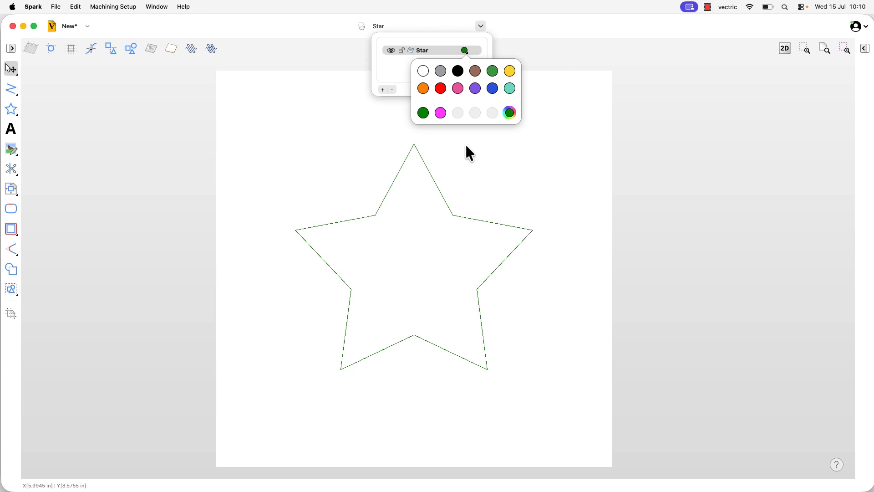
left_click(445, 90)
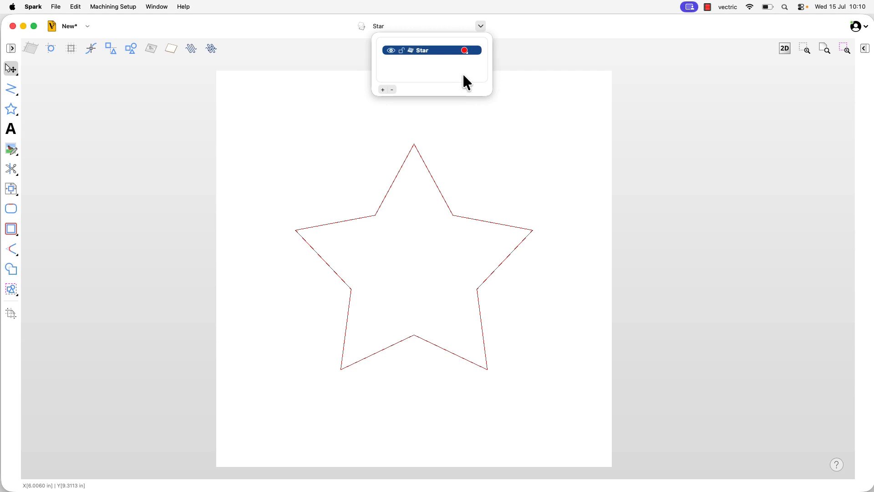
Add a new layer named Circle and set its colour to blue.
right_click(436, 59)
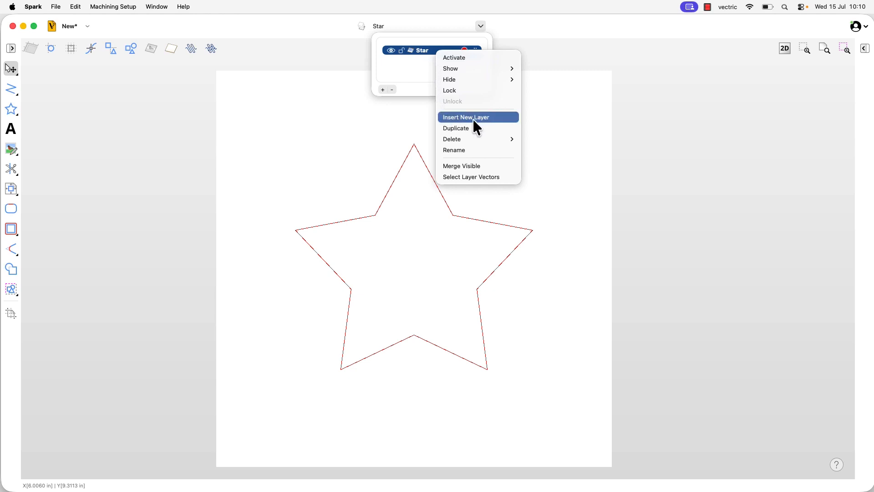
left_click(419, 89)
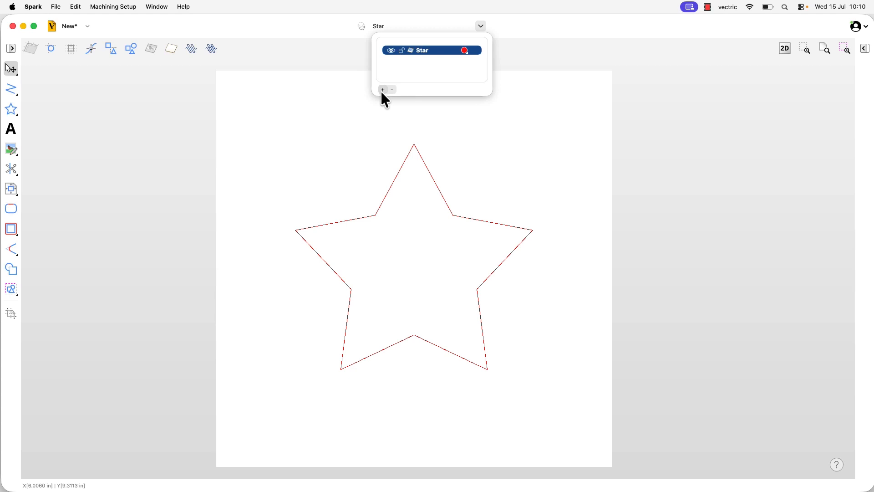
left_click(382, 89)
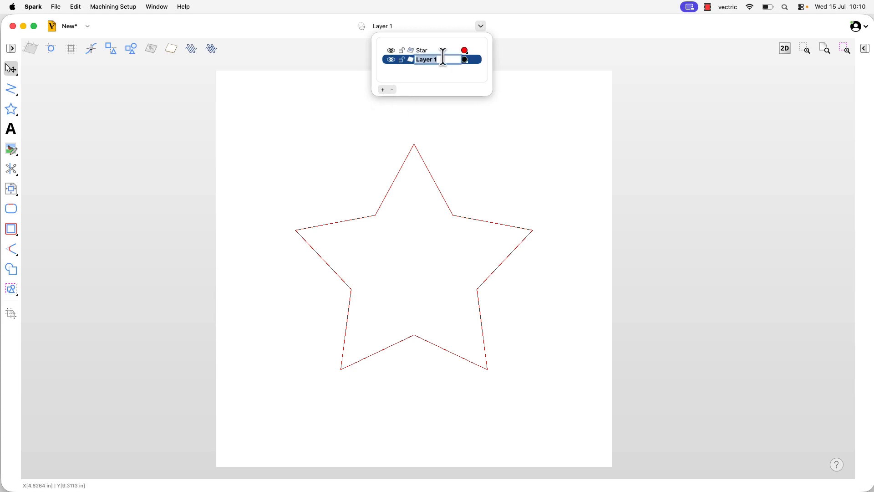
type("Circle")
key("Return")
left_click(465, 61)
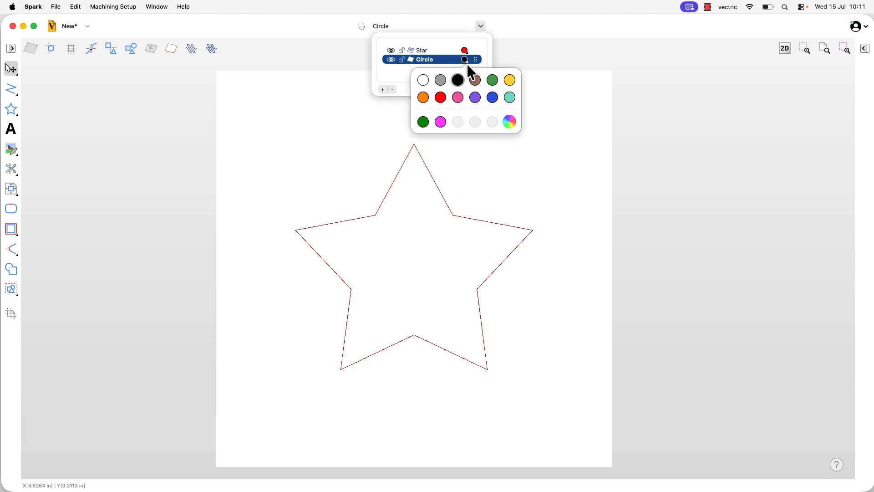
left_click(492, 98)
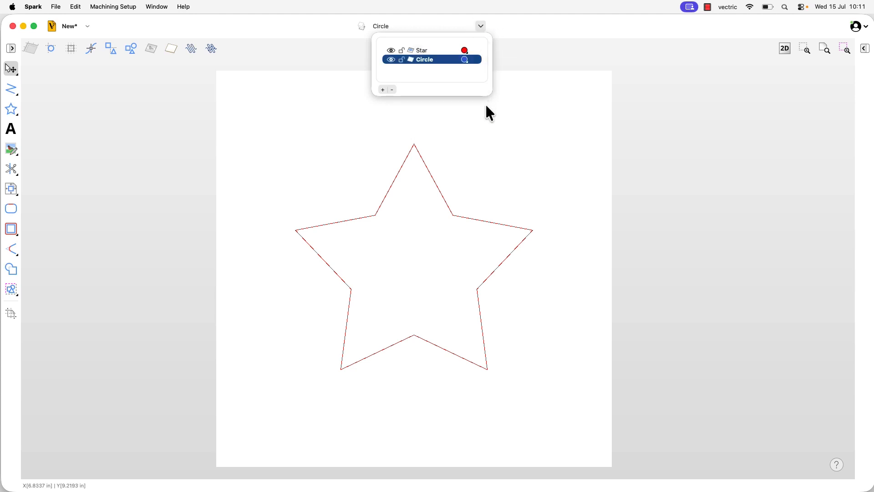
Reorder the layer list by moving the Star layer below the Circle layer and back above it.
left_click(445, 77)
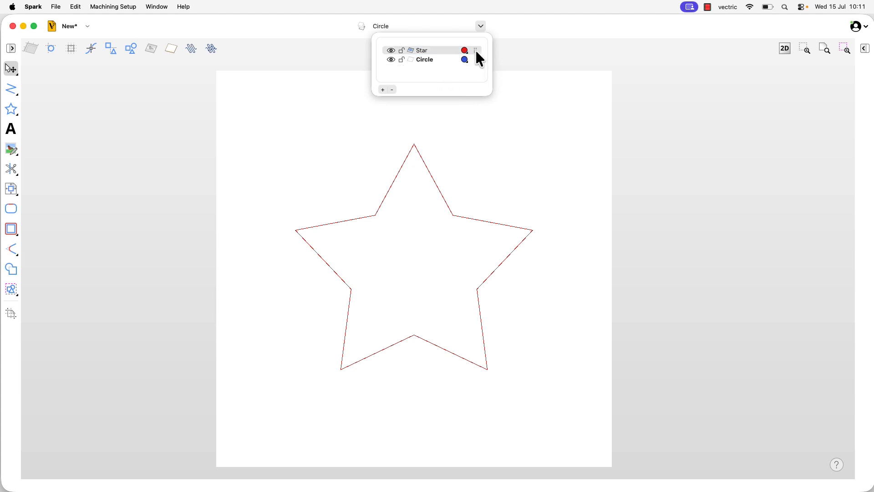
left_click_drag(474, 49, 474, 61)
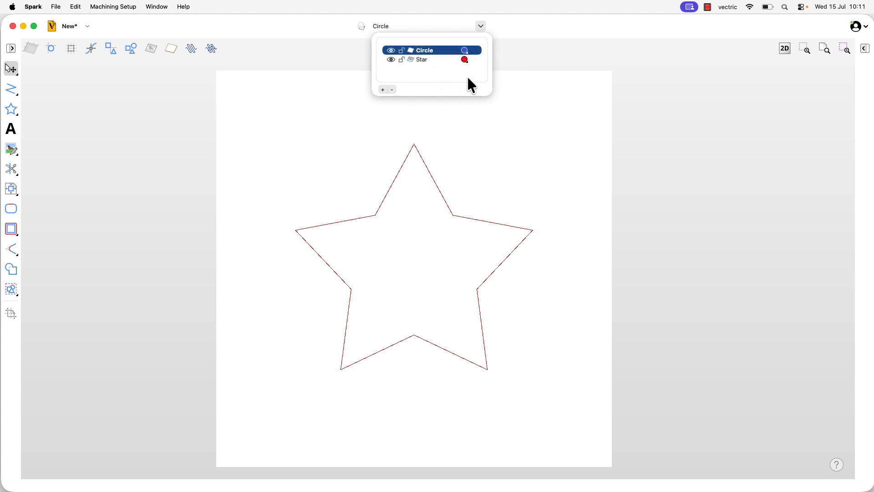
left_click_drag(445, 64, 451, 47)
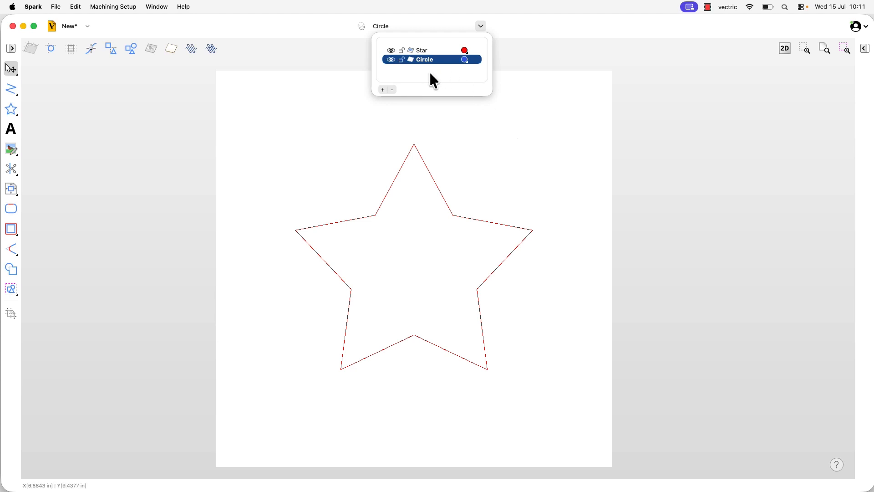
Hide the Star layer and draw a circle of about 0.5 in radius near the sheet's top centre, leaving it deselected.
left_click(392, 50)
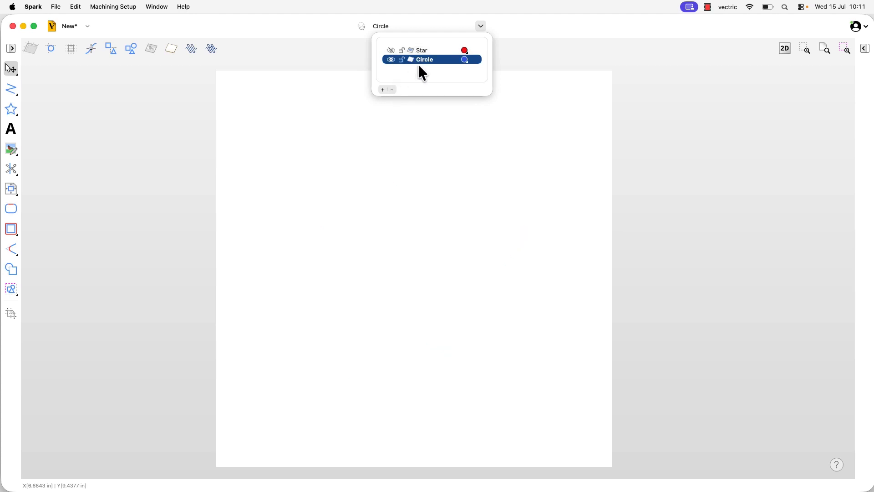
left_click(416, 153)
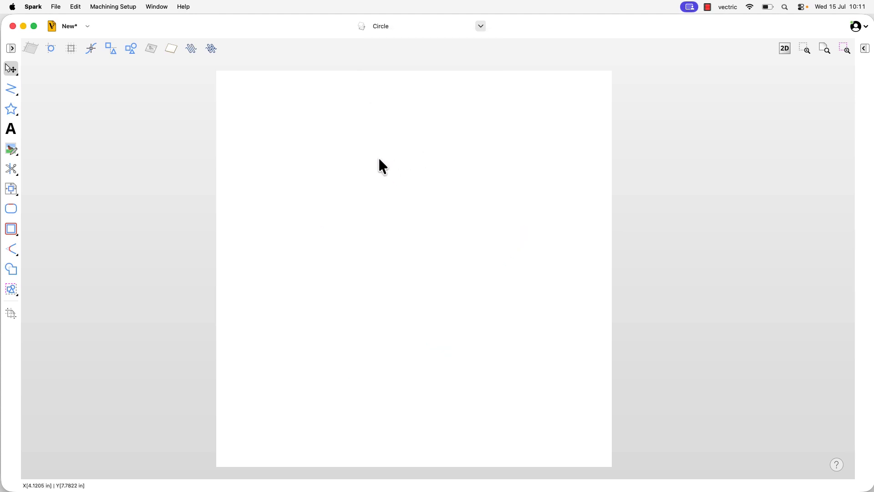
left_click(15, 109)
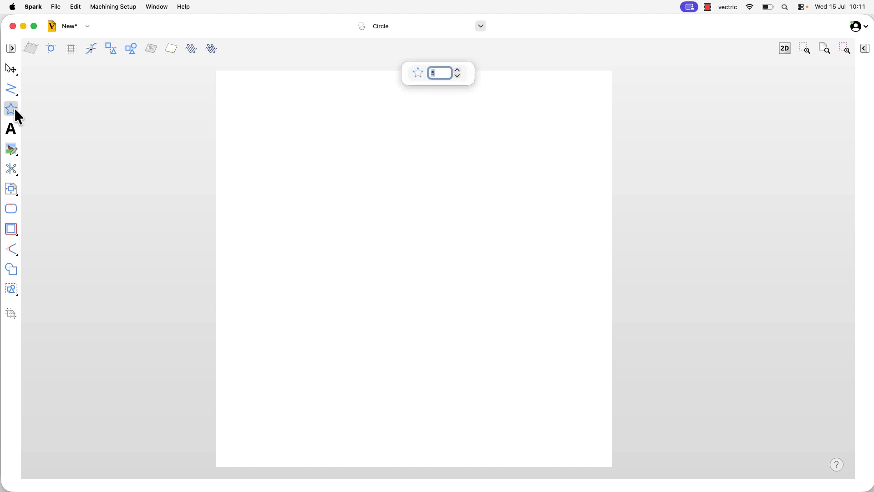
left_click(15, 111)
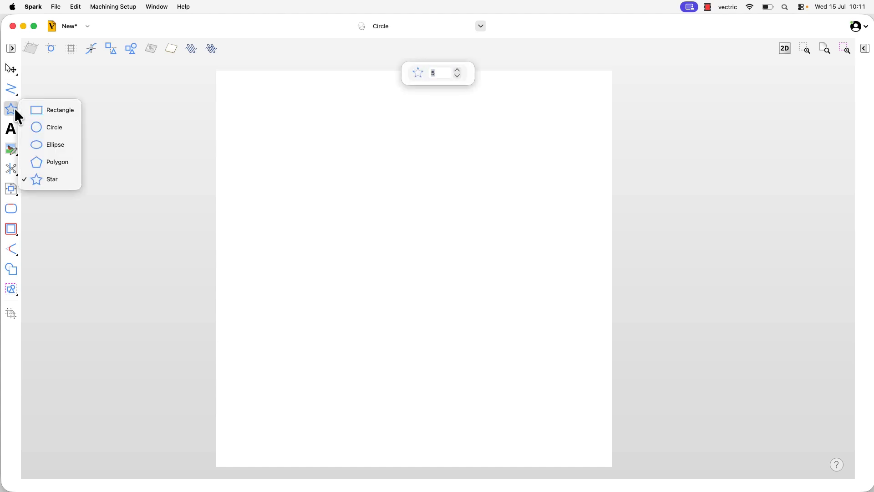
left_click(50, 130)
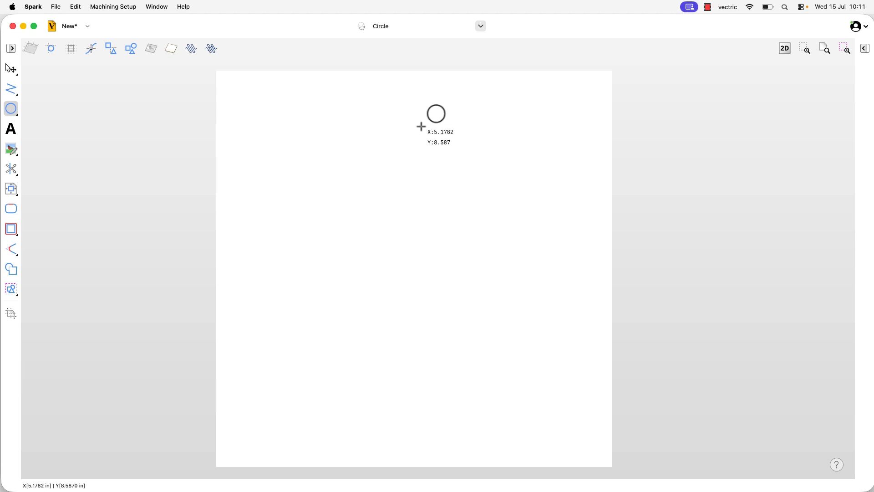
left_click_drag(414, 122, 404, 104)
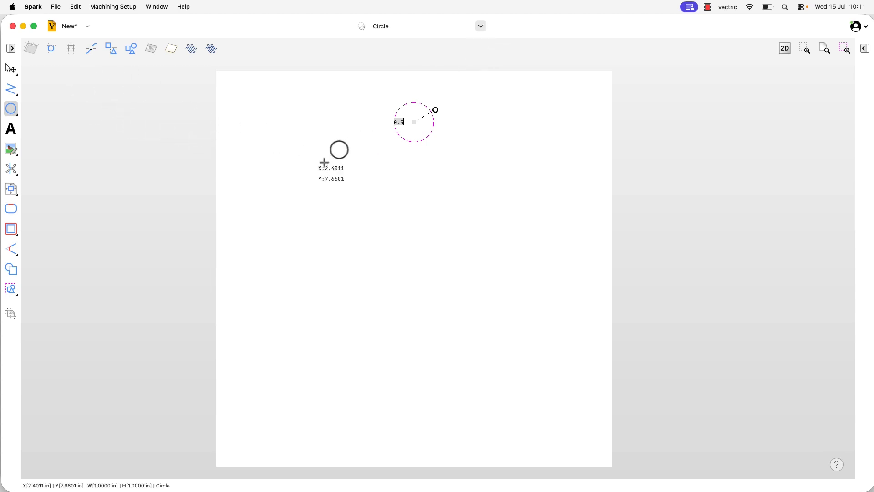
key("Escape")
key("Escape")
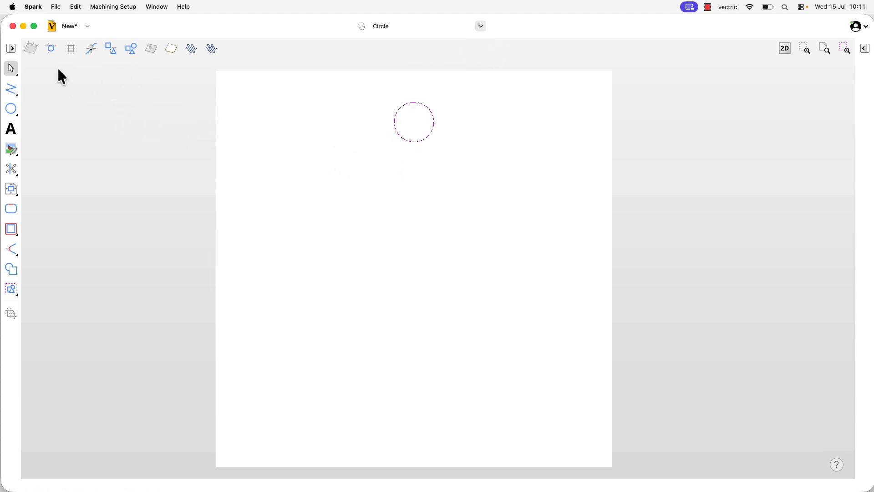
left_click(318, 160)
Show the Star layer again and close the layer list.
left_click(482, 26)
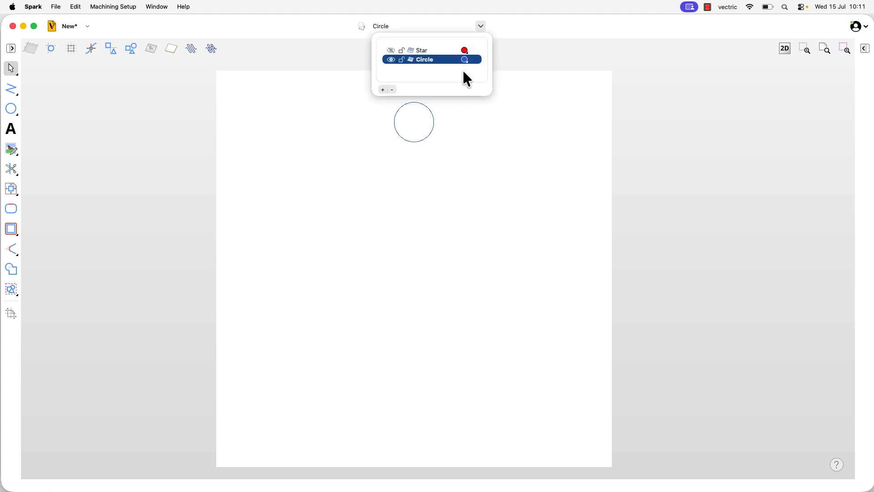
left_click(389, 53)
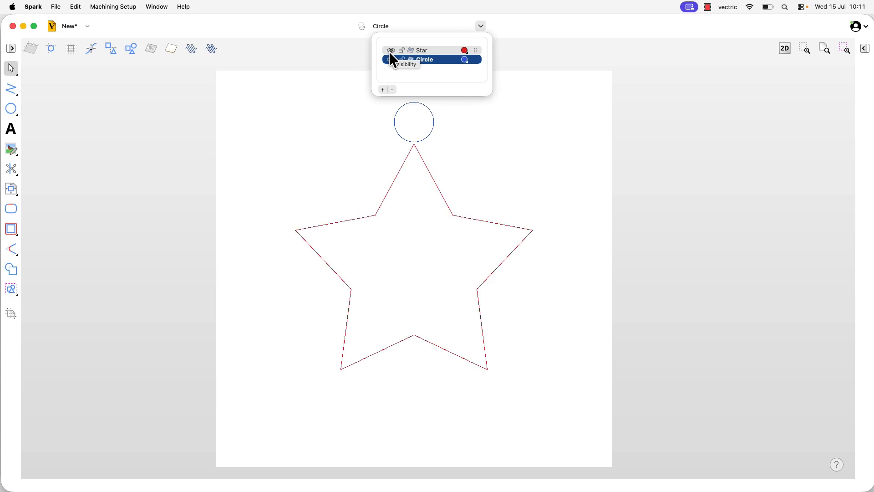
left_click(437, 163)
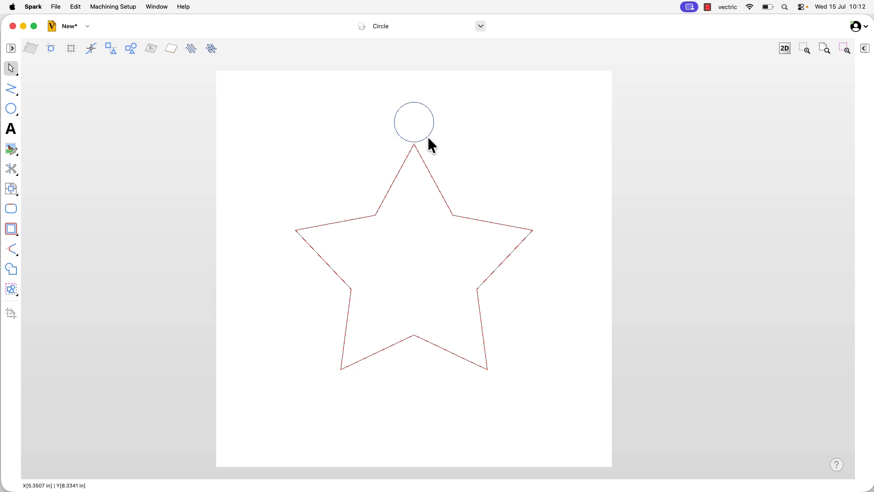
Copy the circle from the Circle layer to the Star layer.
left_click(428, 138)
right_click(429, 135)
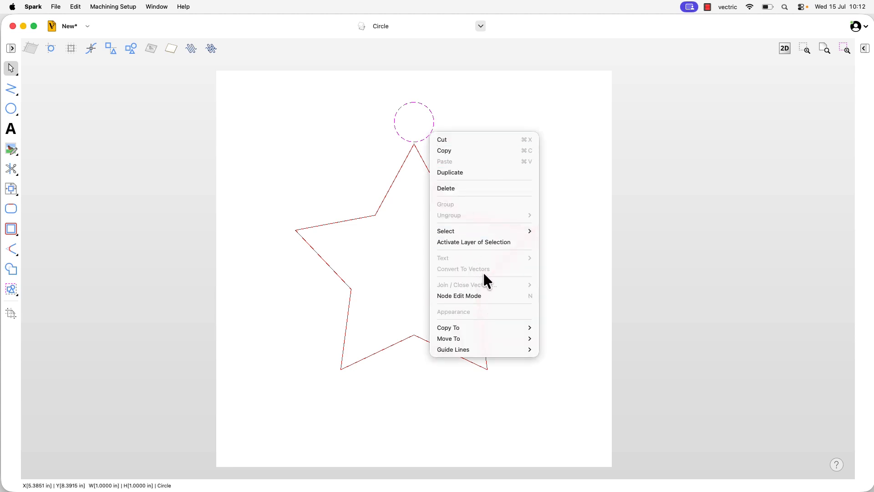
mouse_move(478, 325)
mouse_move(554, 339)
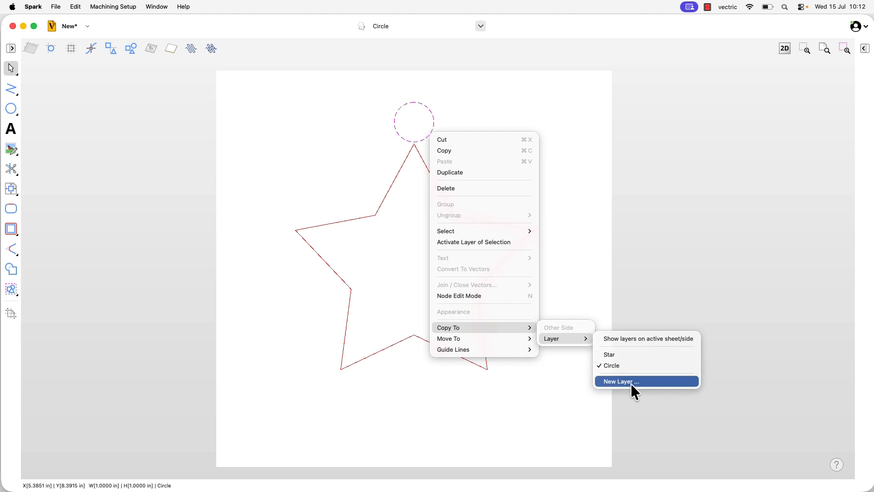
left_click(621, 356)
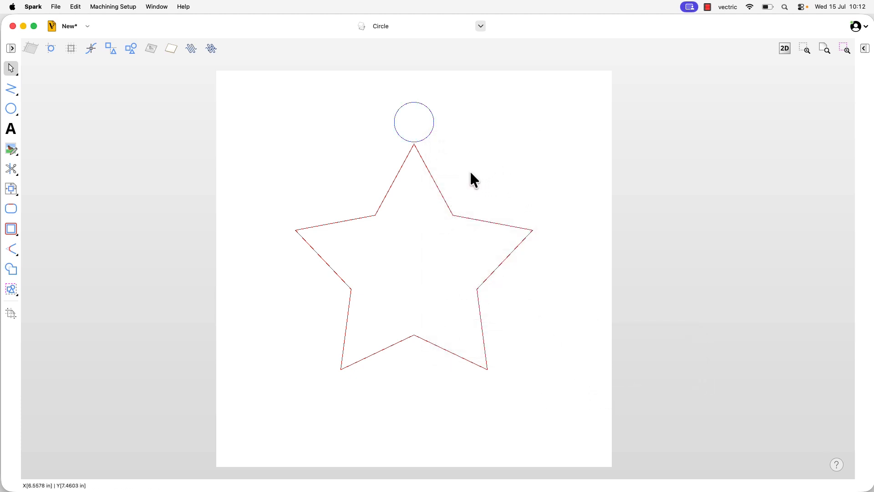
Toggle the layers' visibility to compare the original circle with its copy, ending with Star hidden and Circle shown.
left_click(481, 26)
left_click(391, 59)
left_click(482, 26)
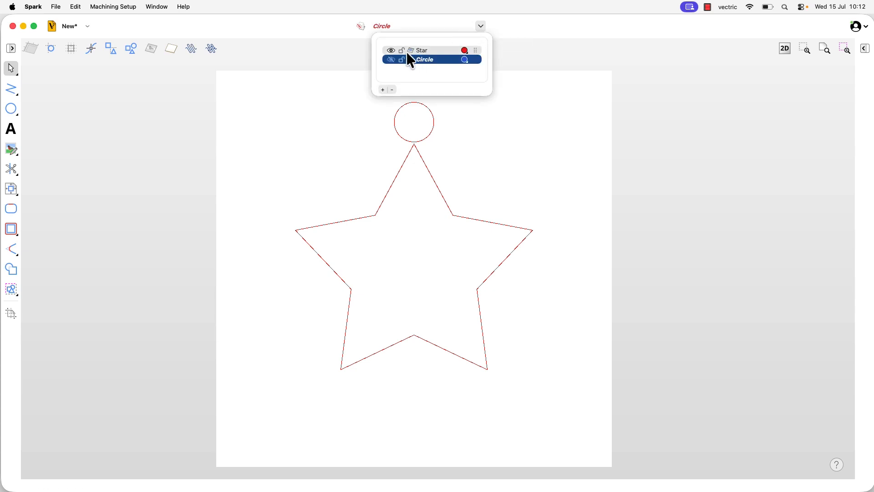
left_click(392, 52)
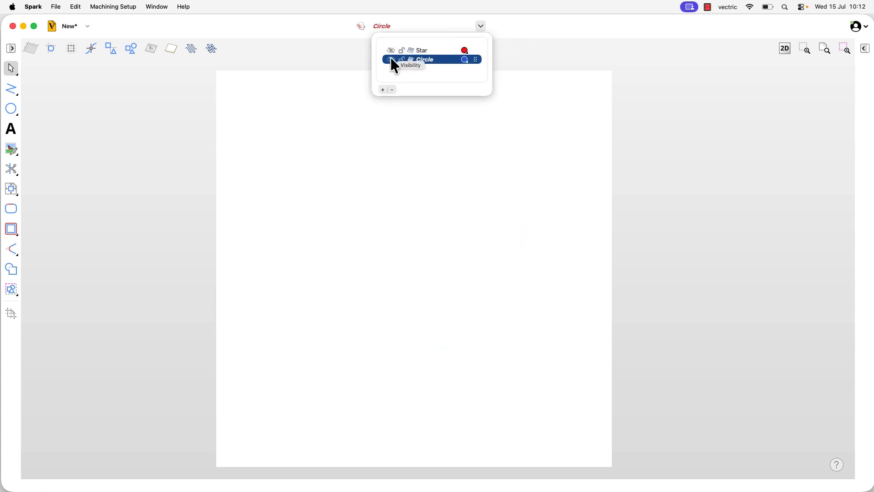
left_click(391, 59)
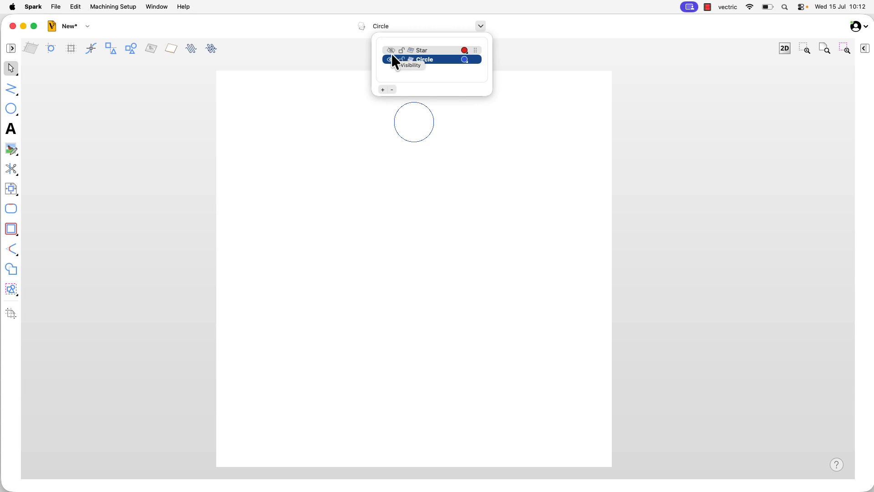
left_click(446, 147)
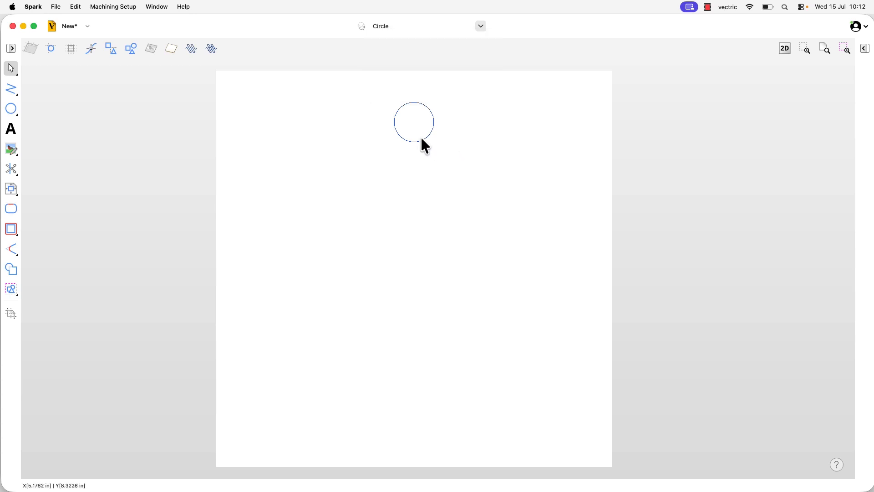
Move the circle to a new visible, active layer named Objects with a purple drawing colour, and open the layer list.
left_click(423, 141)
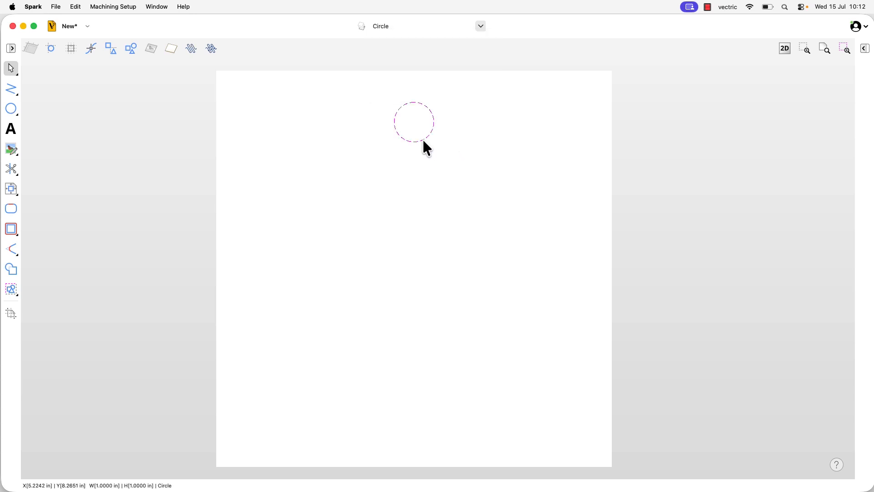
right_click(424, 142)
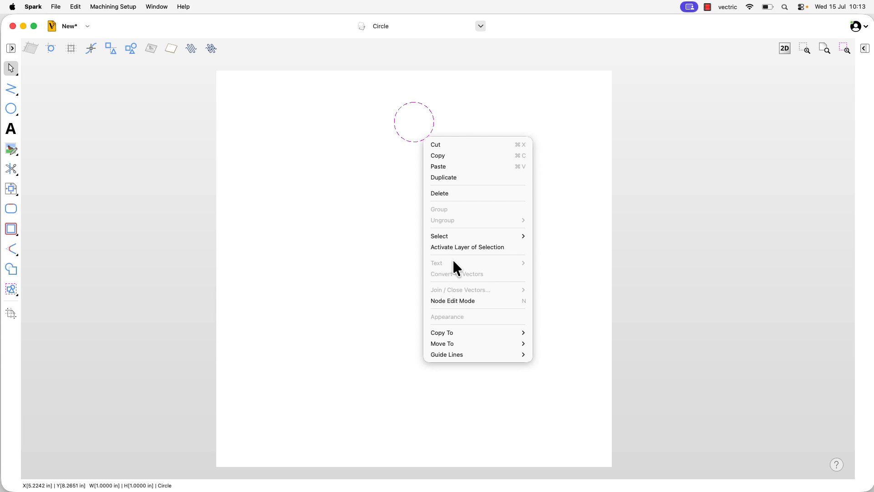
mouse_move(497, 343)
mouse_move(565, 355)
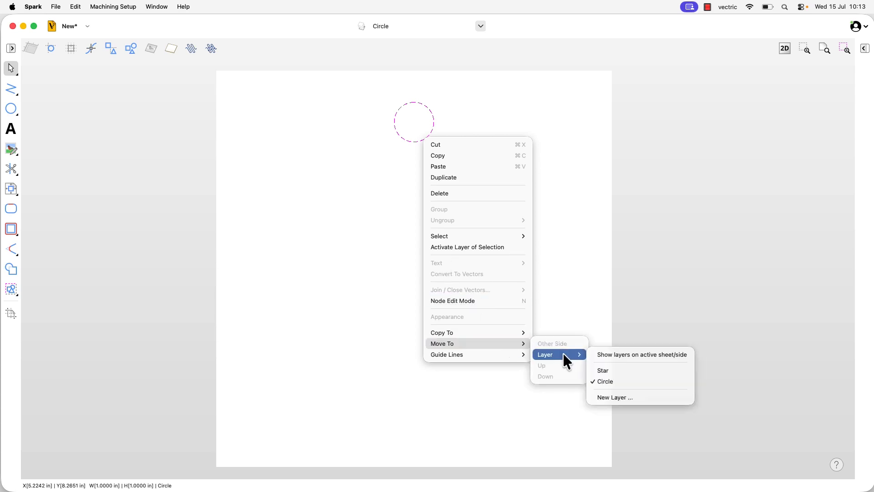
left_click(616, 398)
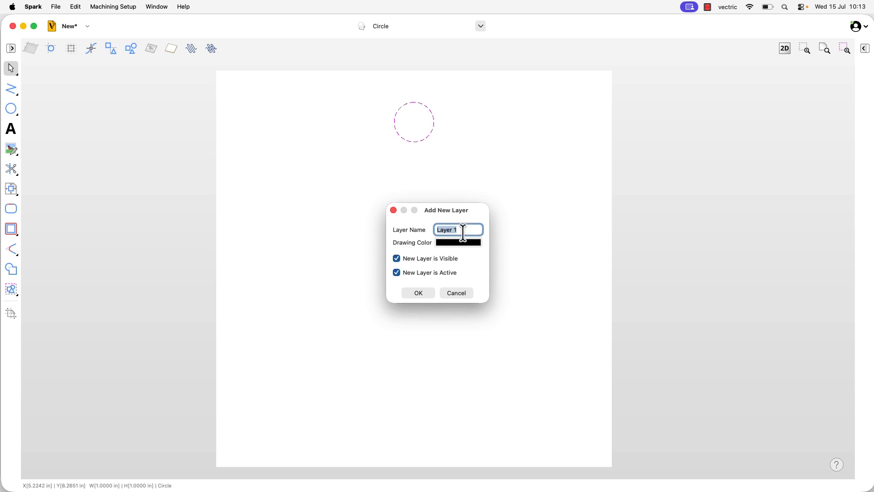
type("Objects")
left_click(465, 246)
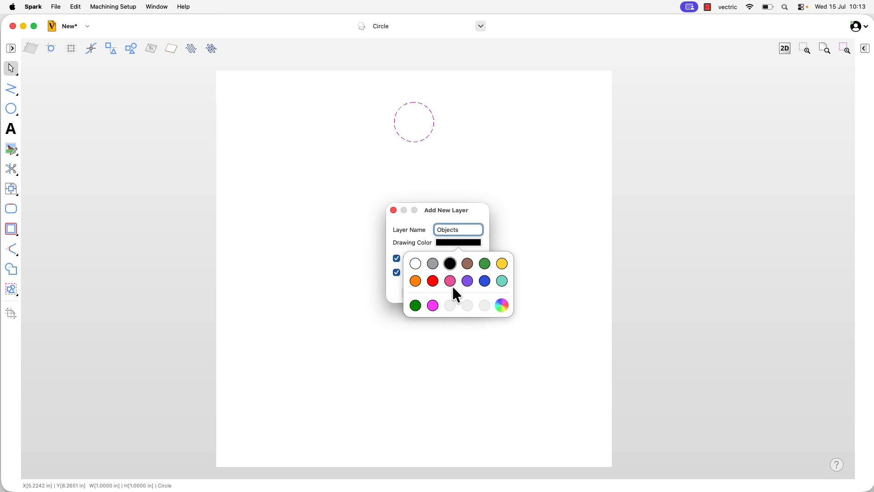
left_click(468, 282)
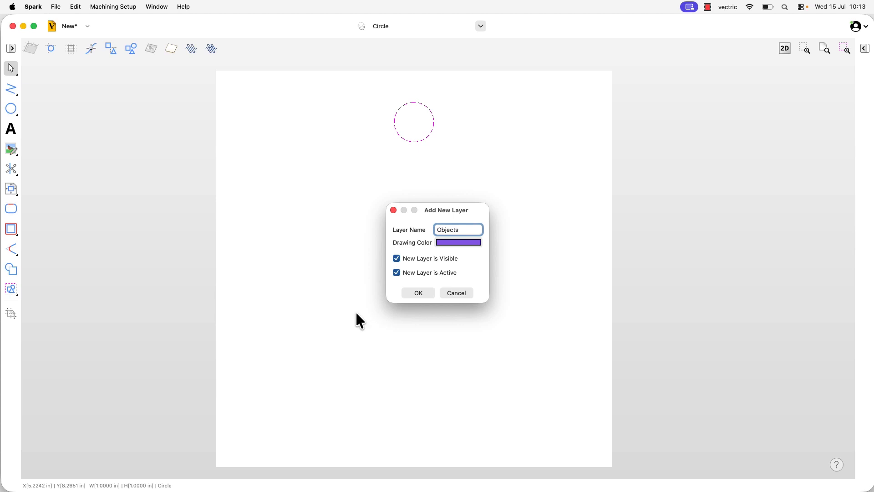
left_click(419, 295)
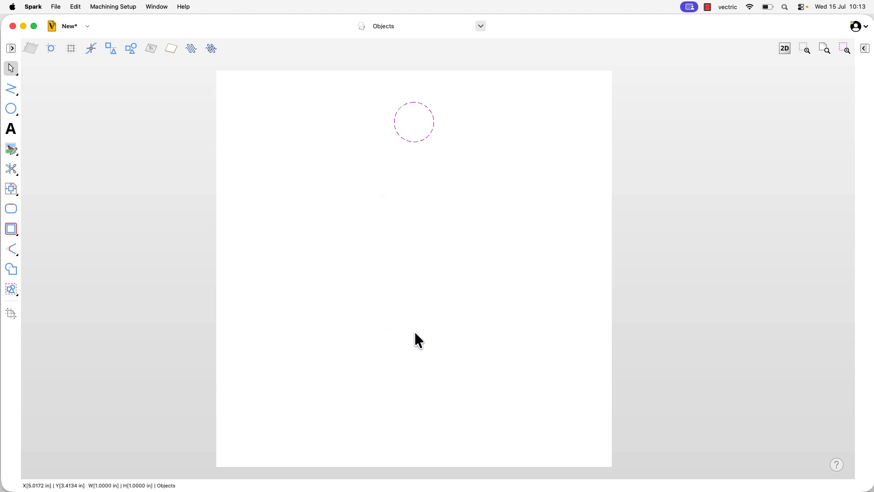
left_click(482, 28)
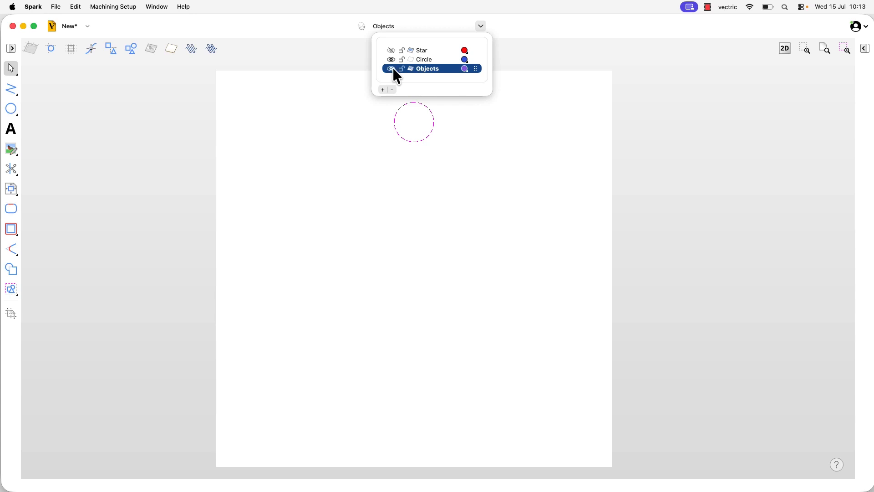
Hide the Objects layer and activate the Circle layer, and return to Objects visible and active with the layer list closed.
left_click(456, 150)
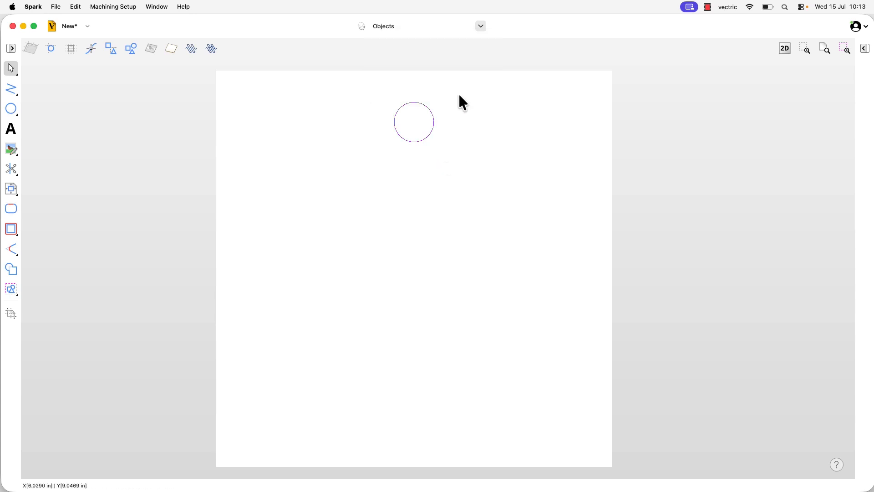
left_click(481, 25)
left_click(391, 70)
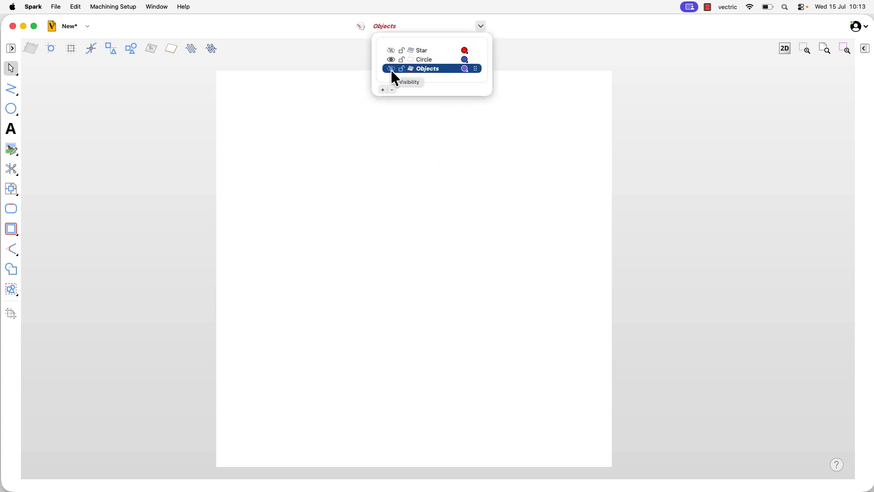
left_click(422, 61)
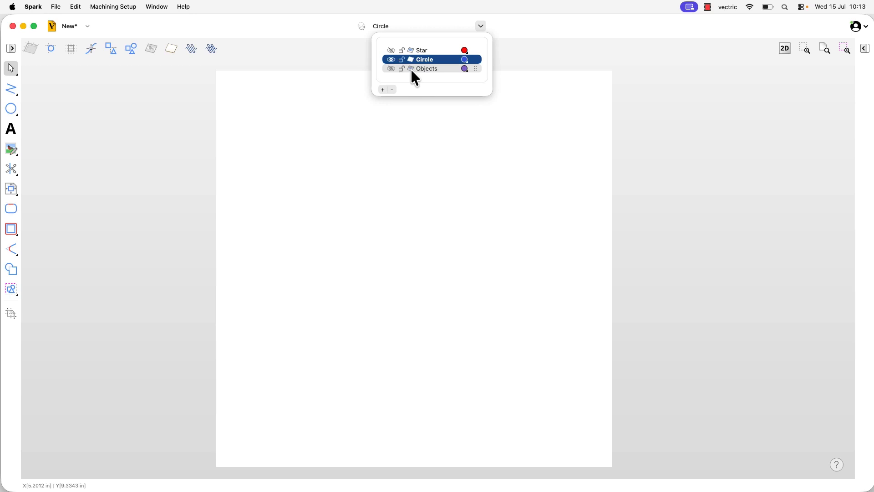
left_click(391, 68)
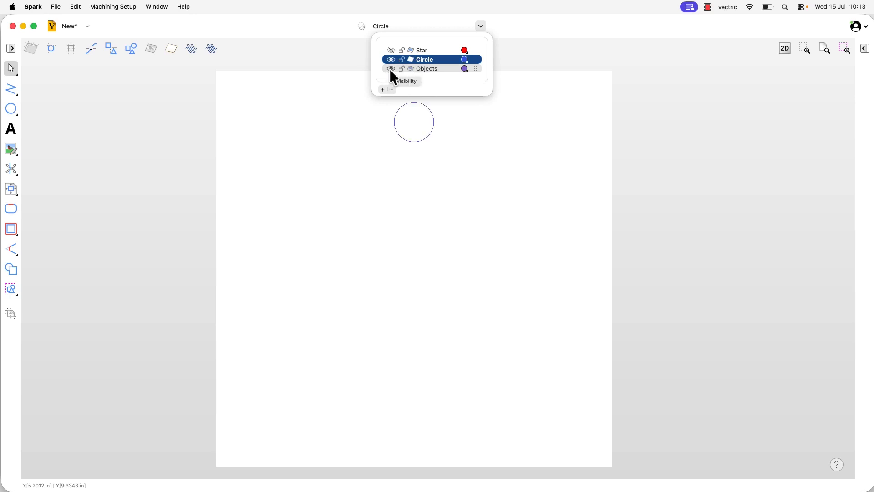
left_click(421, 69)
left_click(423, 153)
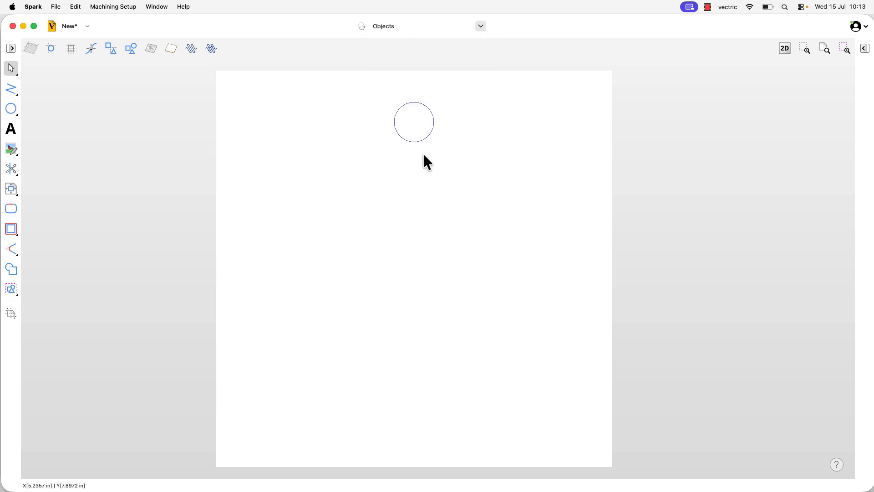
Select all vectors on the Objects layer using its layer options, and clear the selection.
left_click(432, 126)
left_click(481, 27)
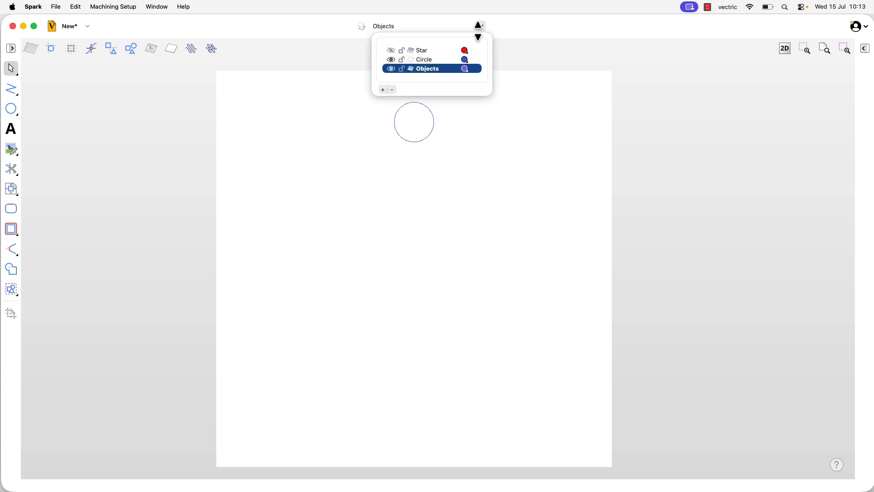
right_click(430, 78)
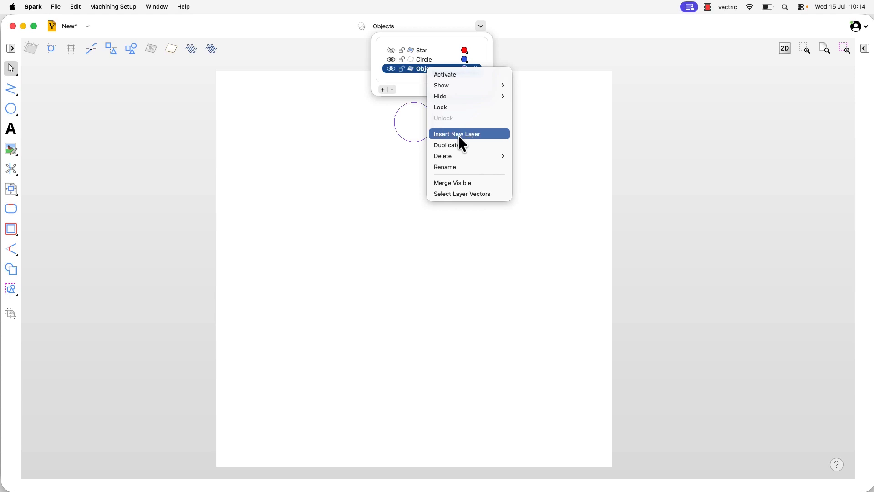
left_click(460, 195)
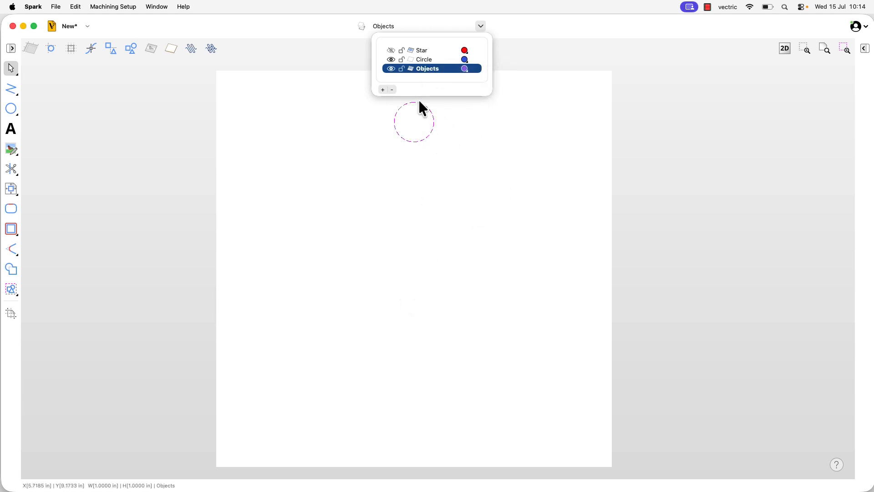
left_click(439, 174)
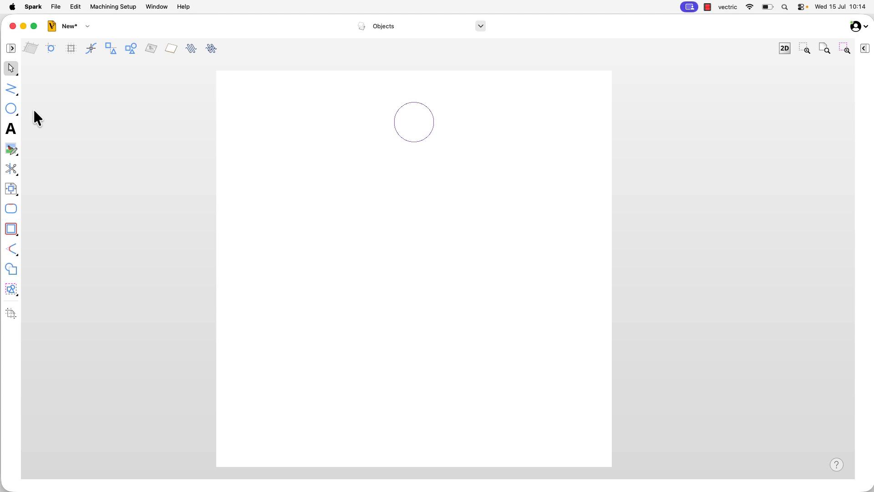
Show the Star layer again and close the layer list.
left_click(478, 26)
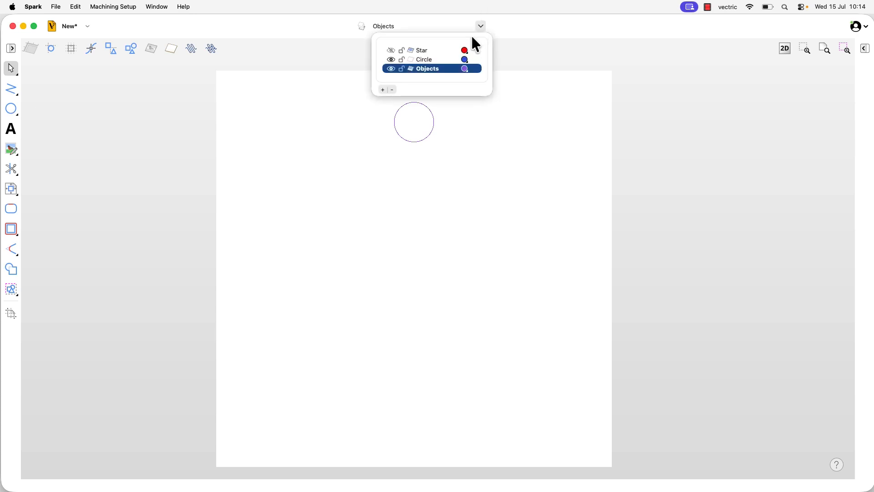
left_click(391, 51)
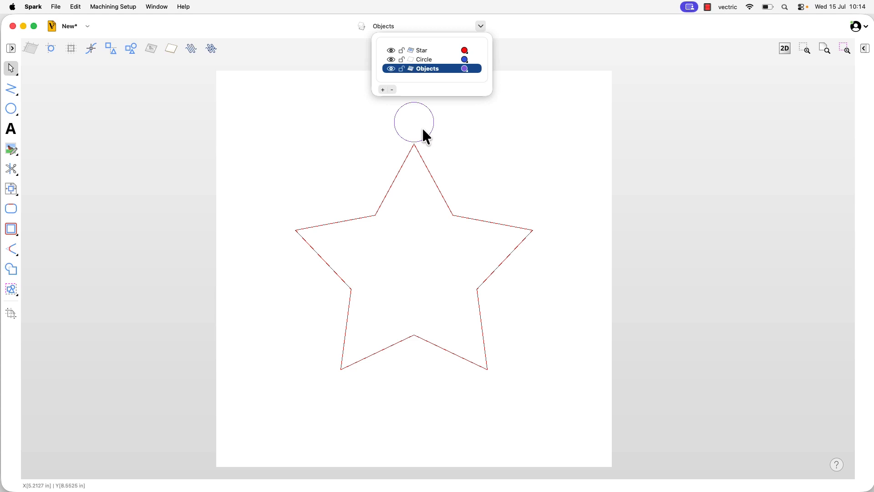
left_click(344, 158)
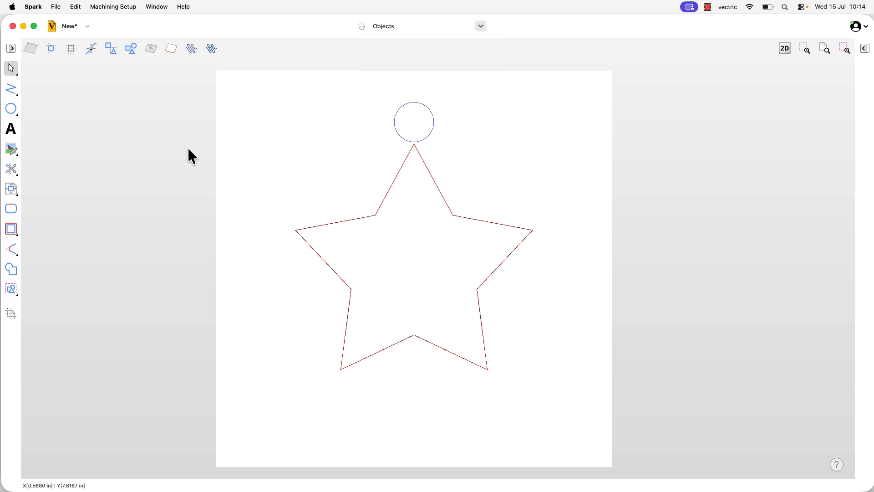
Draw a five-sided polygon with a radius of about 2.65 in over the star on the active Objects layer.
left_click(13, 110)
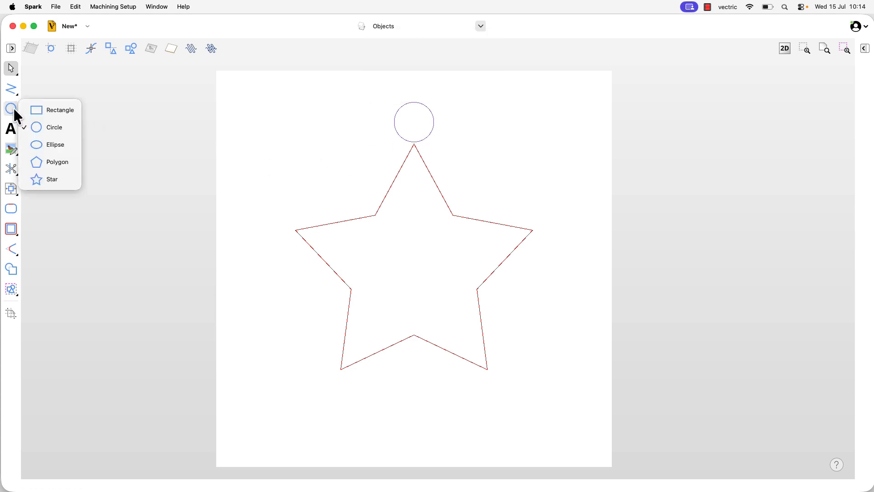
left_click(52, 162)
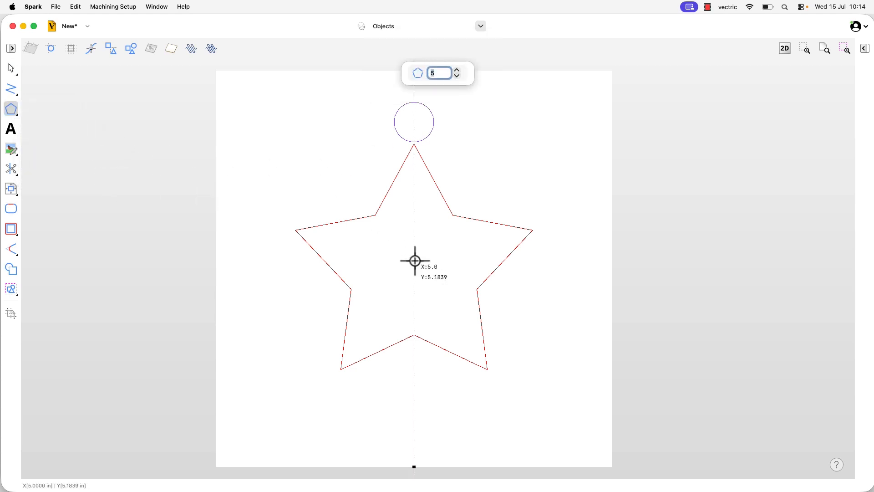
left_click_drag(414, 260, 356, 172)
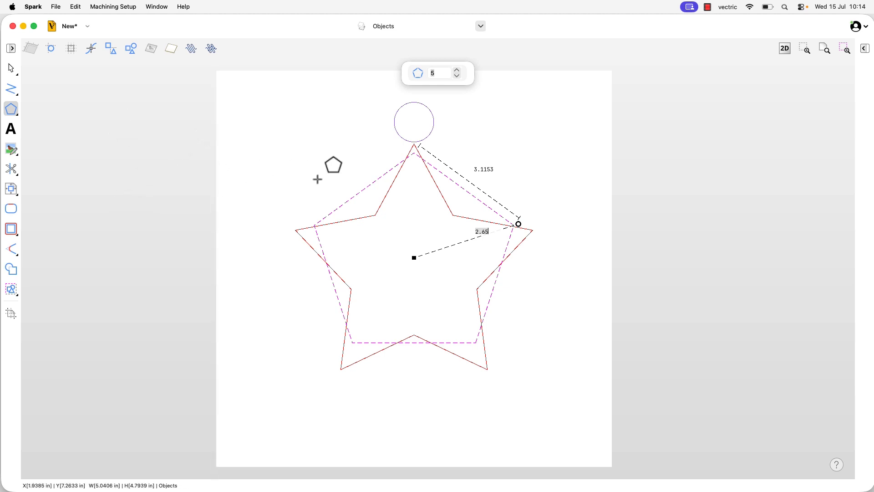
key("Escape")
key("Escape")
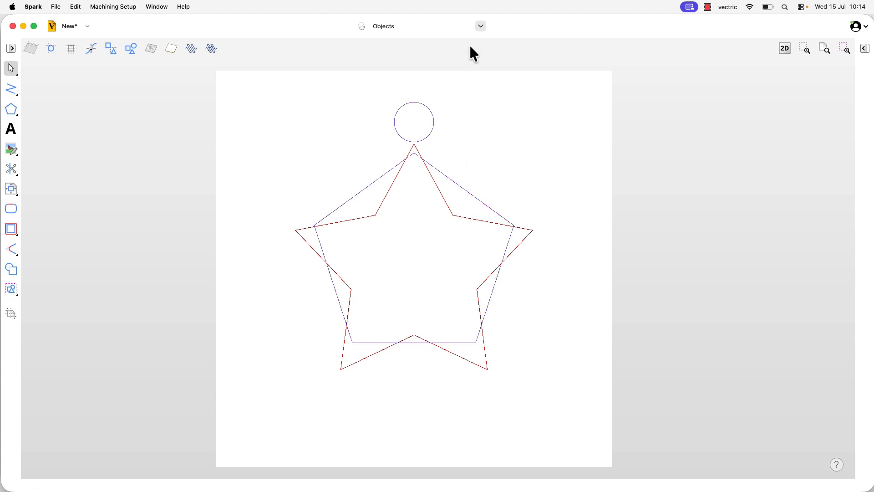
Examine the layer list and select the polygon to check which layer it belongs to, leaving it deselected with the list closed.
left_click(481, 26)
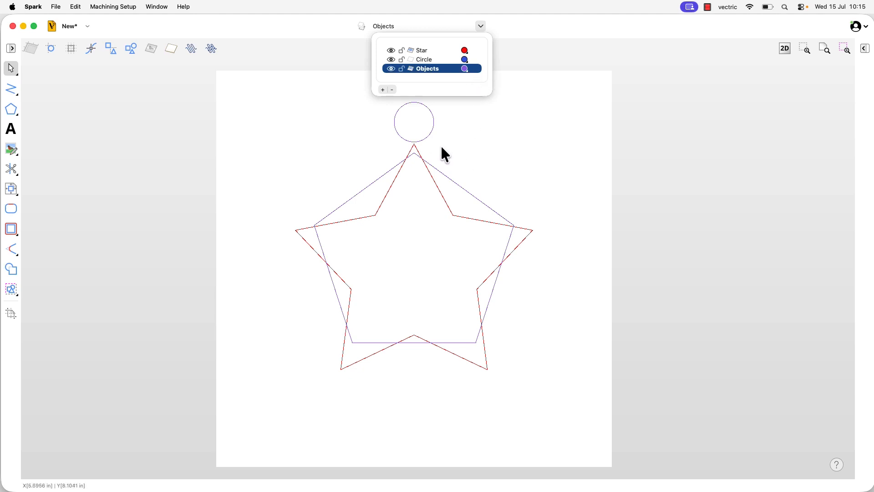
left_click(481, 161)
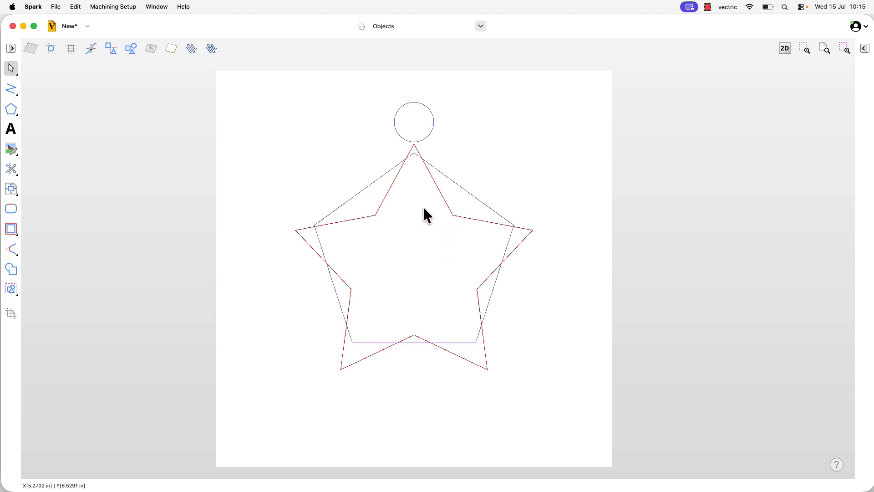
left_click(442, 174)
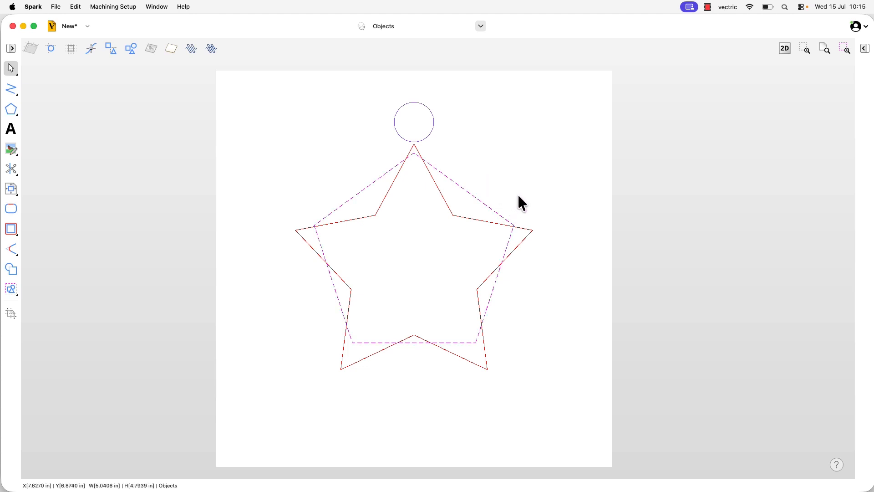
left_click(528, 263)
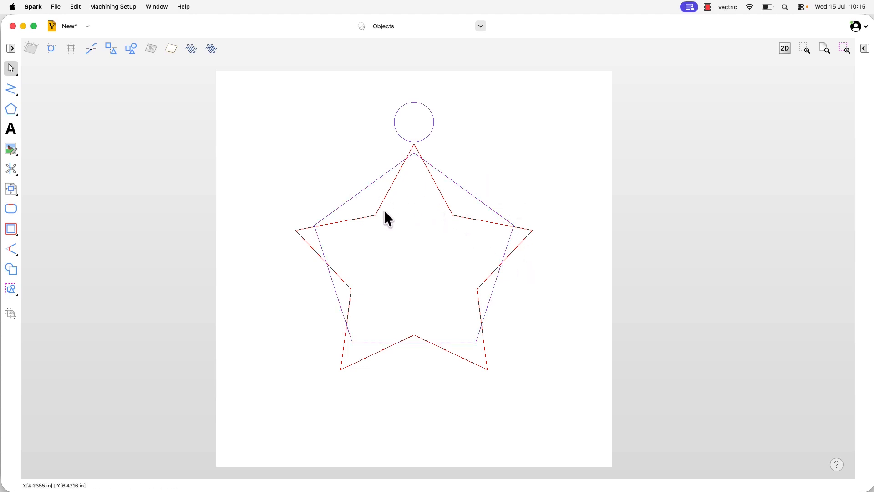
left_click(431, 164)
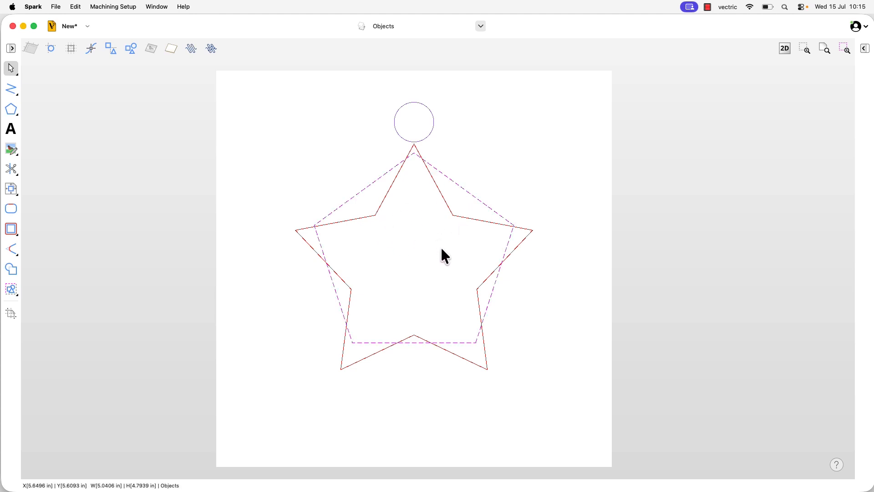
left_click(491, 176)
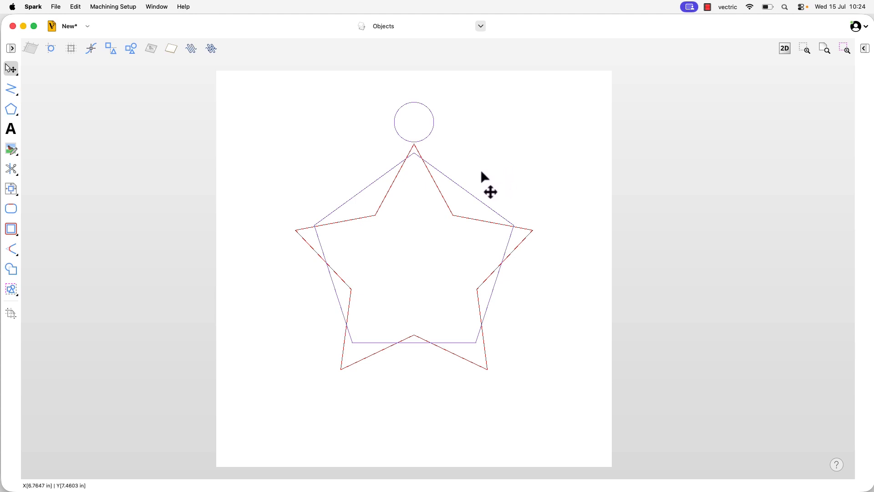
left_click(482, 26)
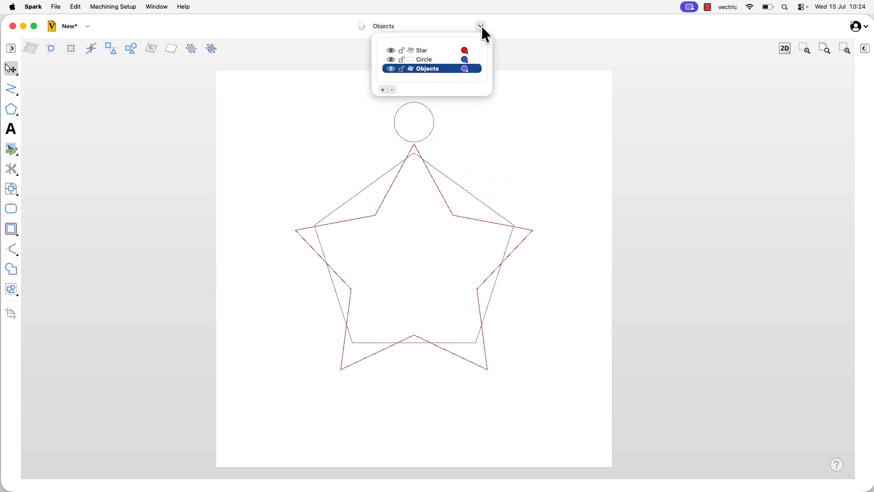
left_click(481, 26)
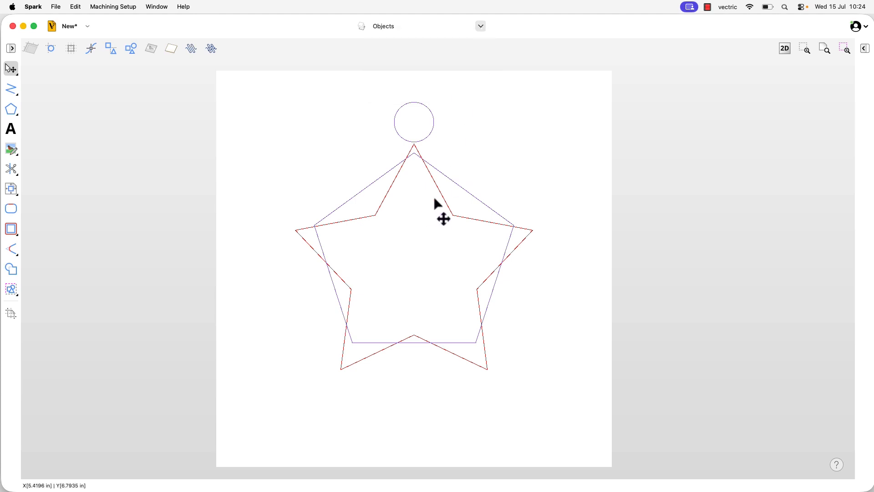
Copy the star and paste it twice in place while the Objects layer is active.
left_click(444, 201)
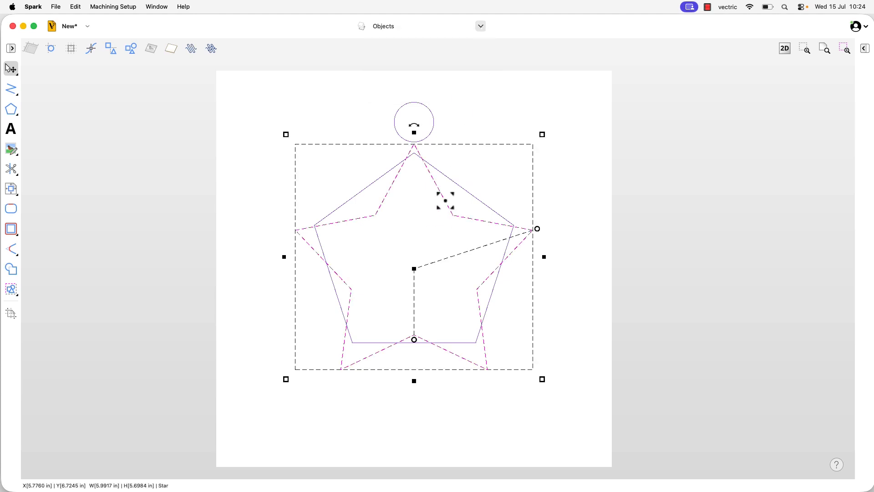
right_click(446, 201)
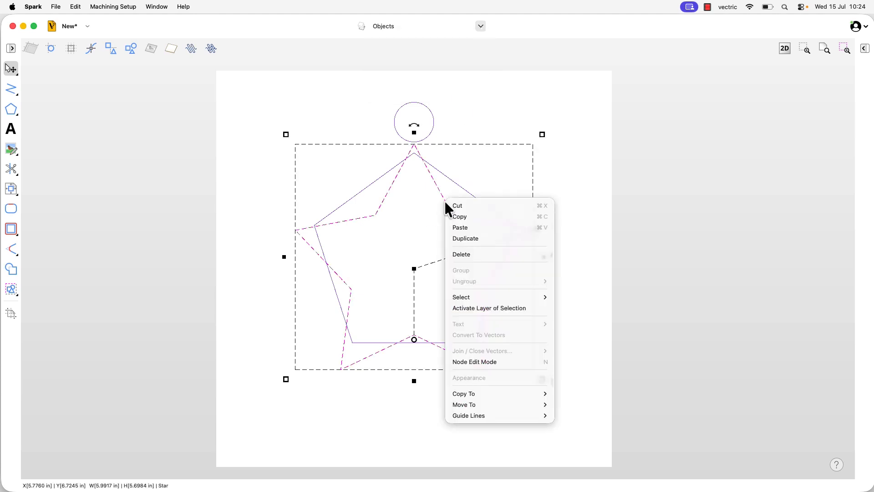
left_click(469, 220)
right_click(491, 158)
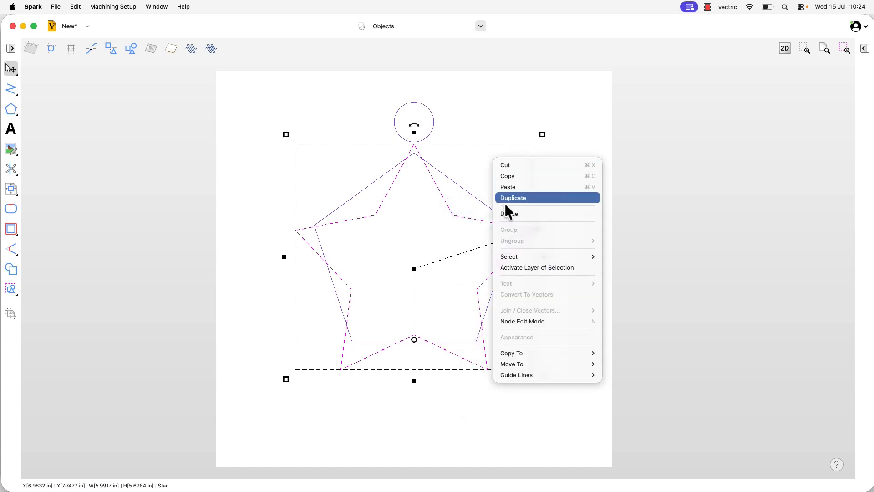
left_click(511, 189)
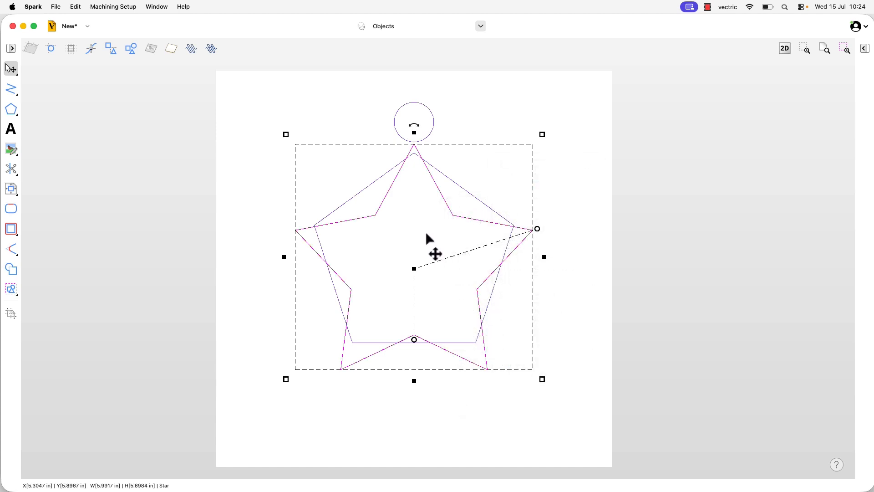
right_click(425, 232)
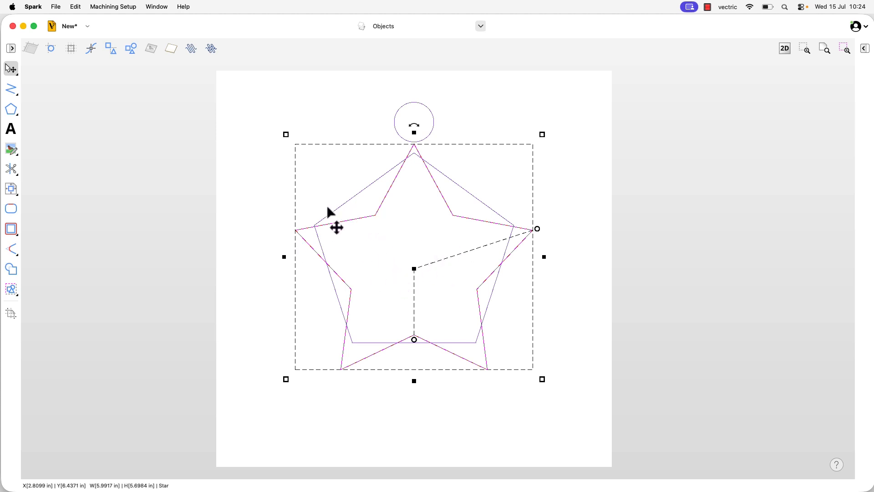
left_click(338, 182)
Move one star copy onto the material's left edge and another onto its right edge, both slightly lower, and clear the selection.
left_click(375, 221)
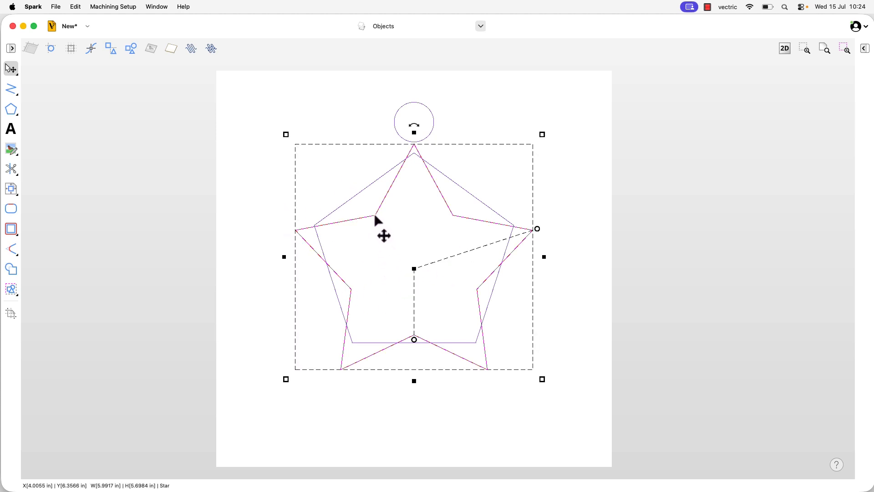
left_click_drag(414, 271, 216, 331)
left_click(454, 215)
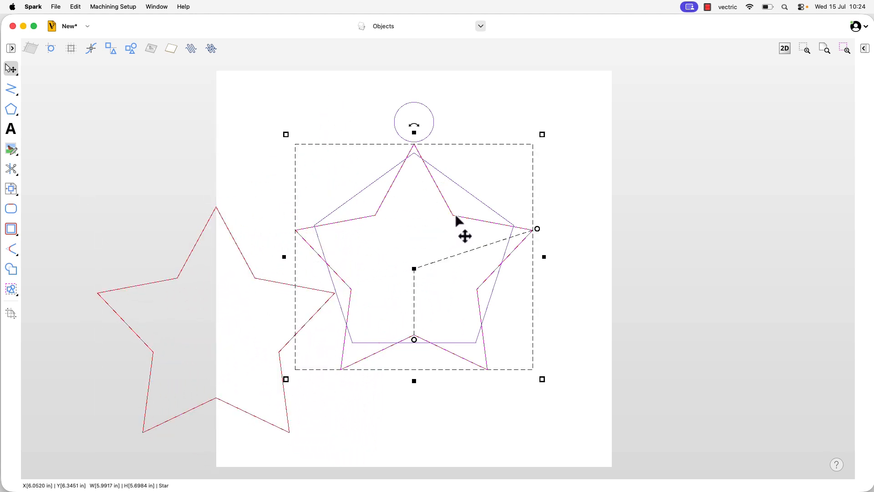
left_click_drag(422, 271, 610, 333)
left_click(564, 170)
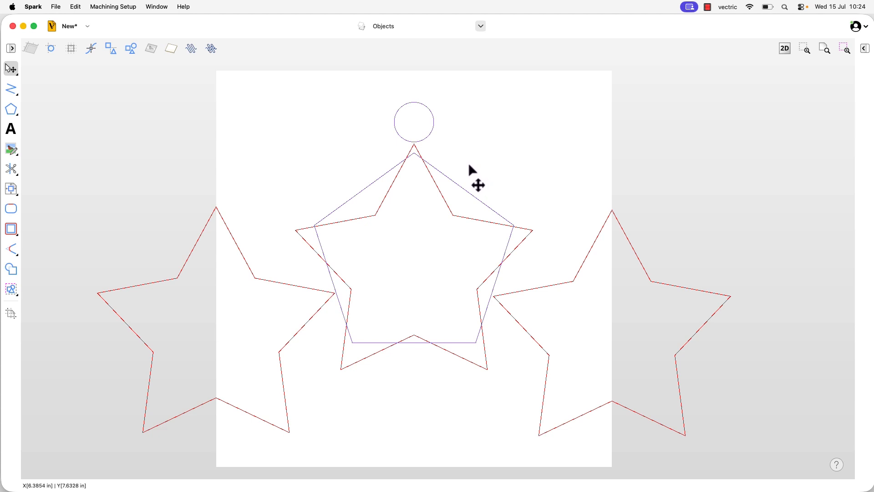
Check the active layer in the layer list and delete the two outer stars, keeping the central star.
left_click(481, 27)
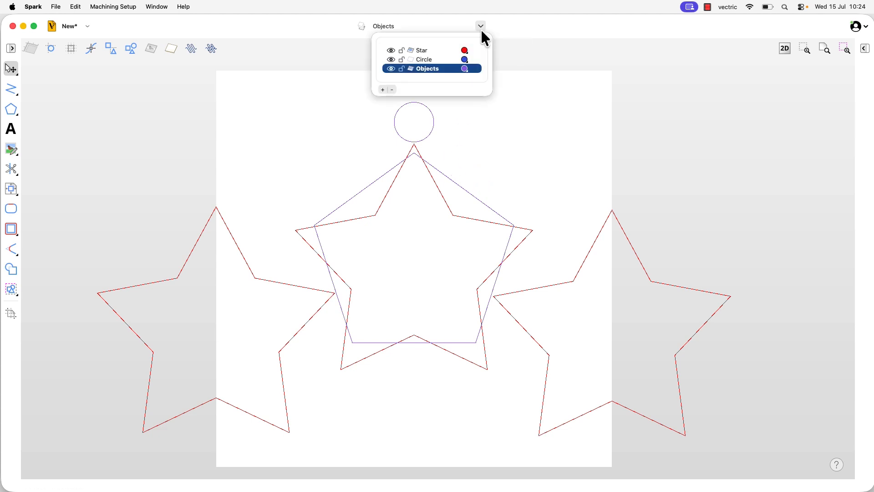
left_click(482, 32)
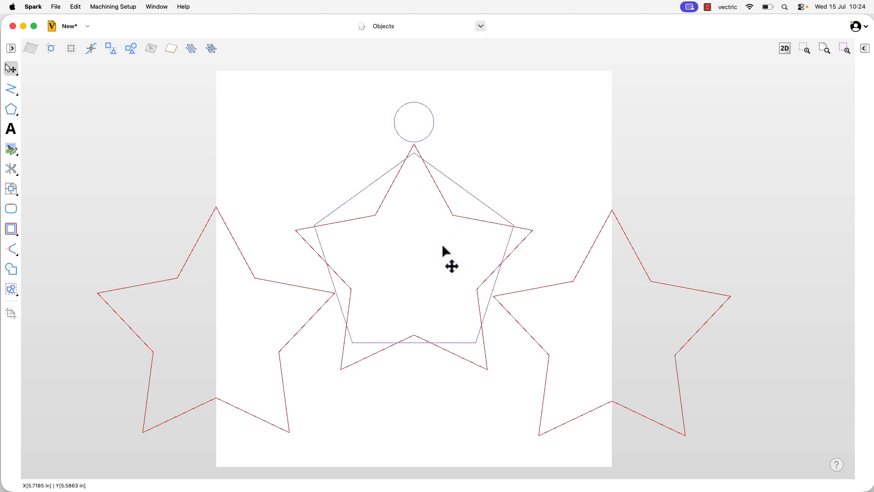
left_click(552, 285)
key("Delete")
left_click(289, 284)
key("Delete")
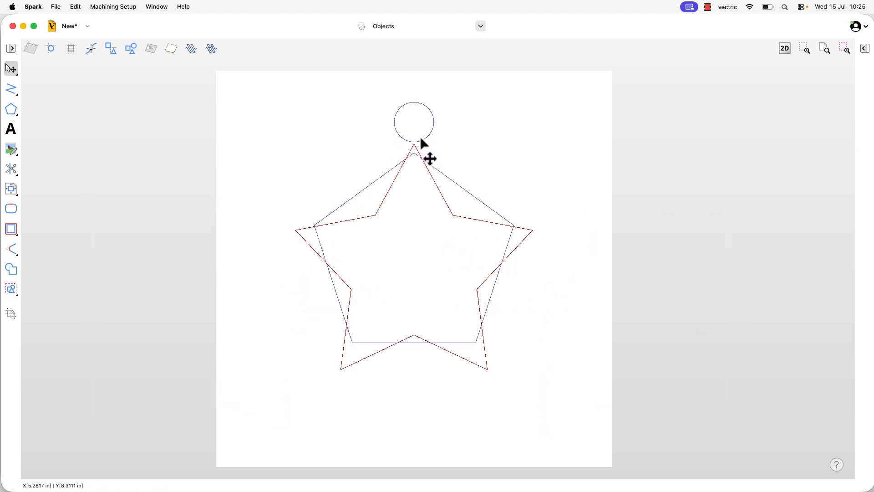
Check the active layer in the layer list and offset the circle above the star inward by about 0.2 in, keeping the original.
left_click(479, 29)
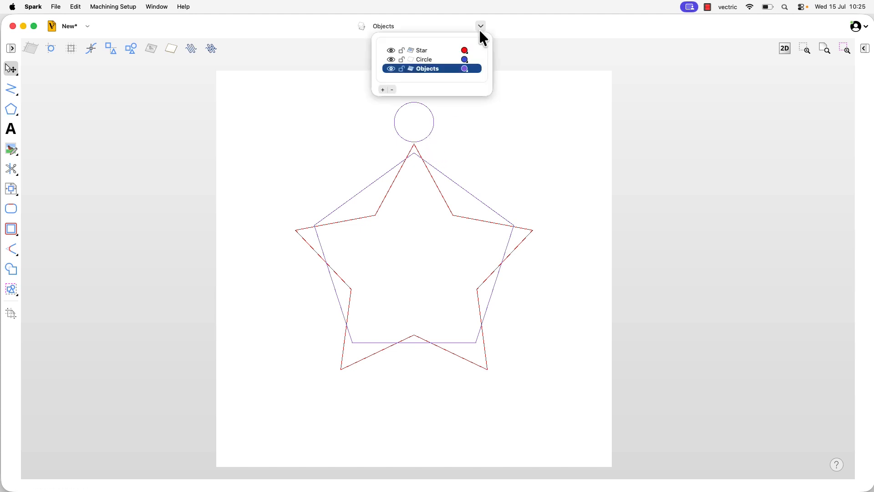
left_click(479, 29)
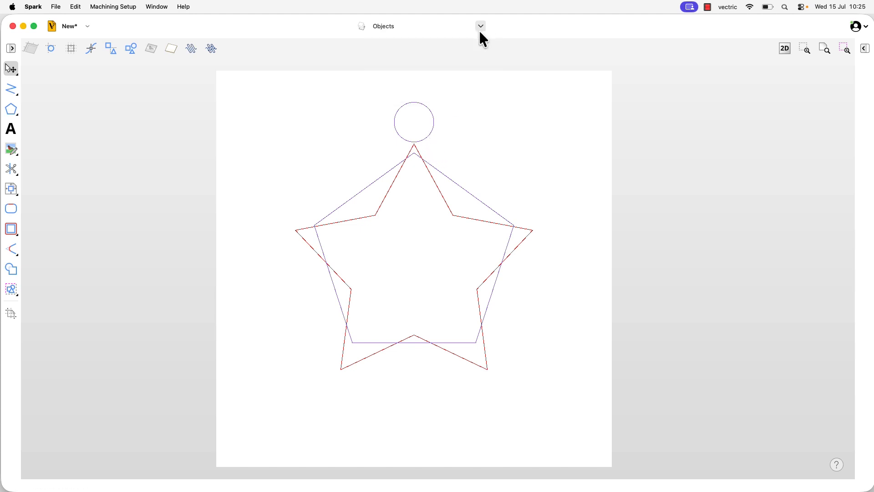
left_click(428, 135)
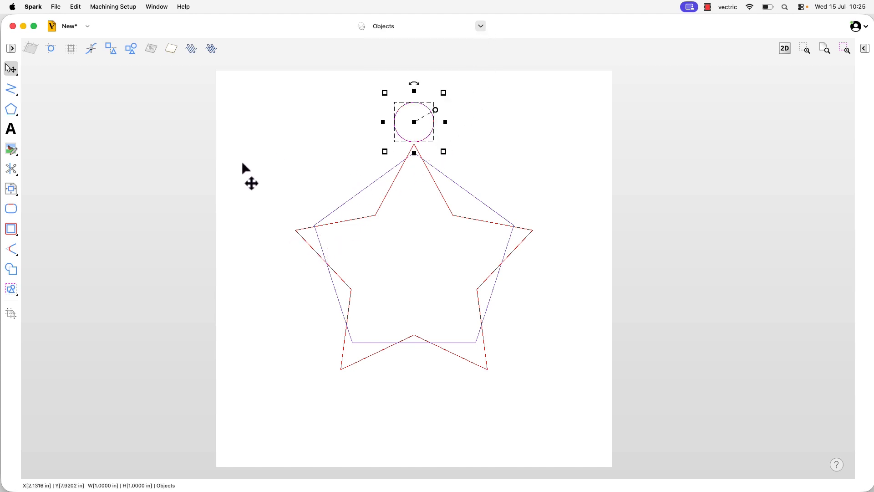
left_click(14, 229)
left_click(56, 229)
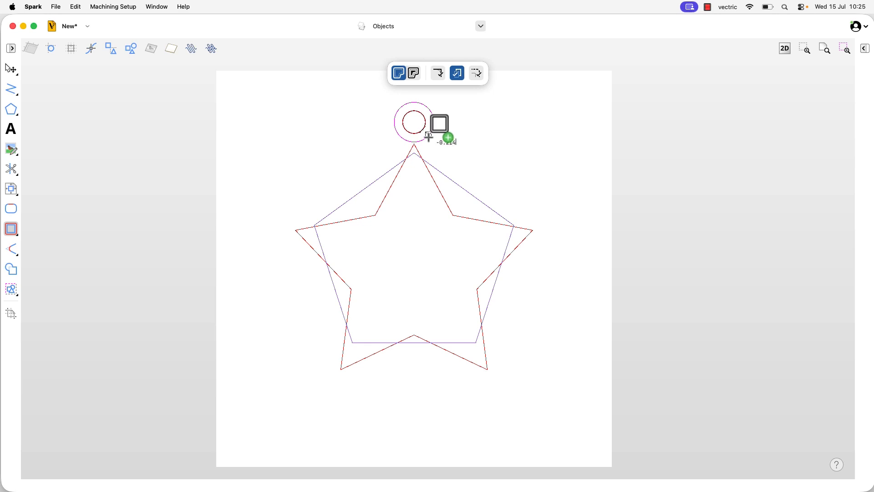
left_click(429, 136)
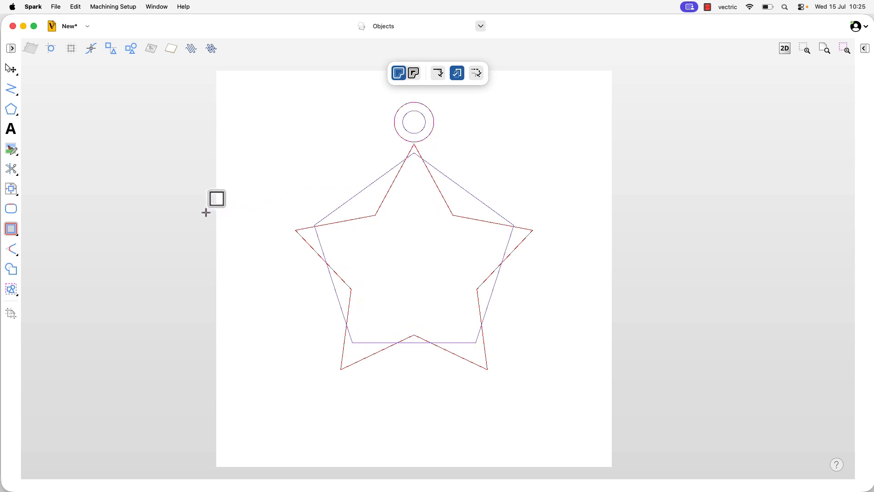
key("Escape")
key("Escape")
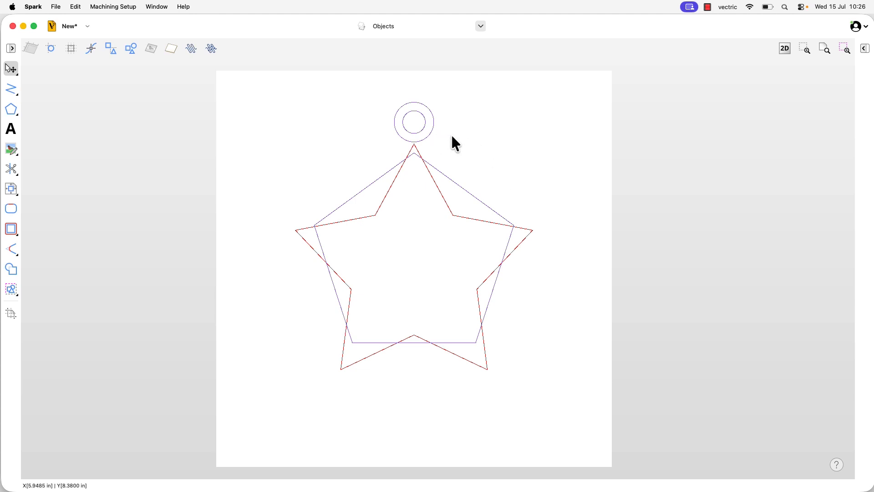
Move both concentric circles above the star onto the Circle layer and clear the selection.
left_click_drag(451, 137, 379, 91)
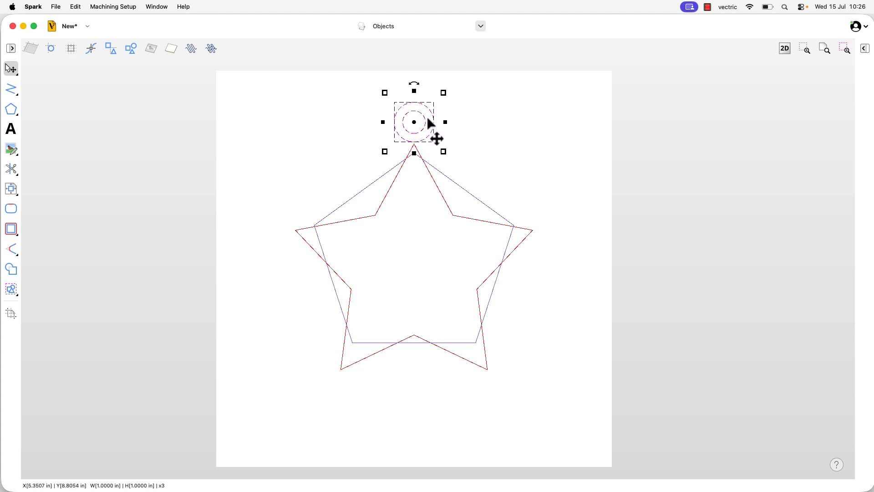
right_click(424, 120)
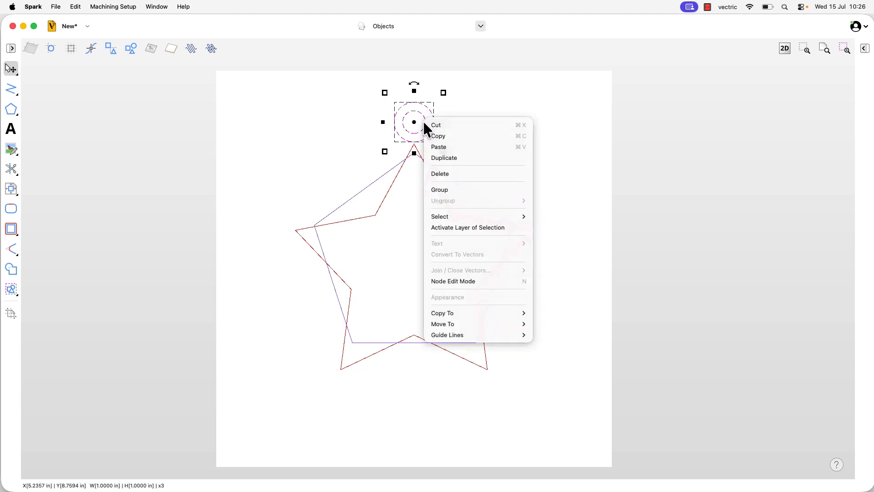
mouse_move(485, 325)
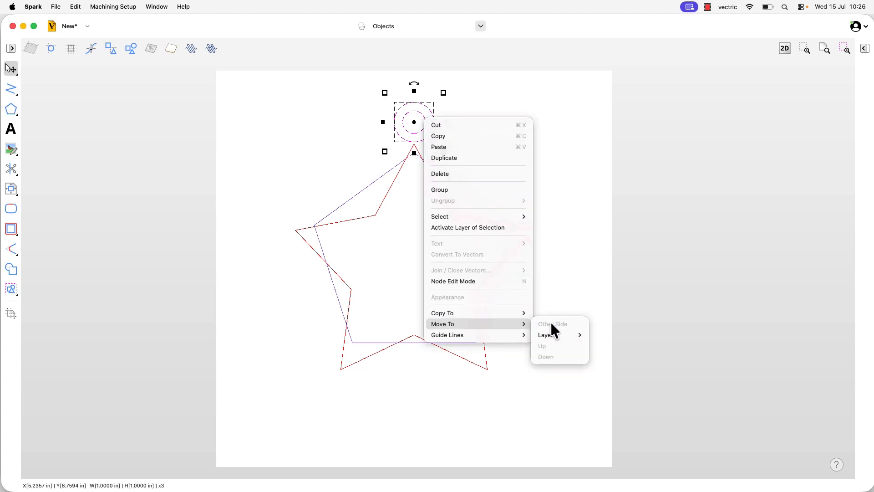
mouse_move(563, 336)
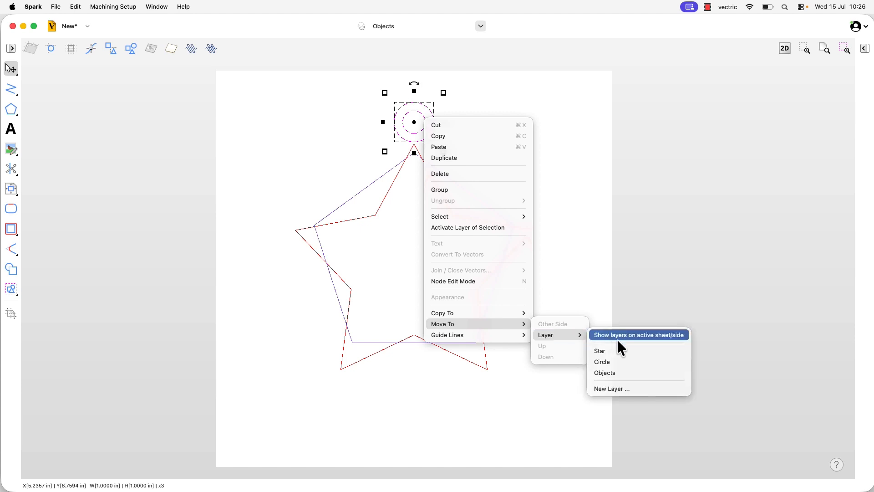
left_click(621, 364)
left_click(528, 186)
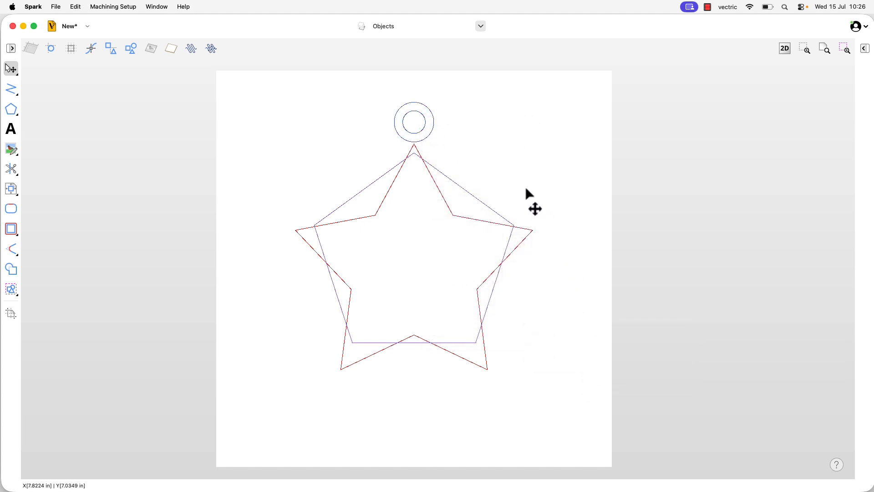
Set the Circle layer's colour to green, leaving Circle as the active layer.
left_click(482, 27)
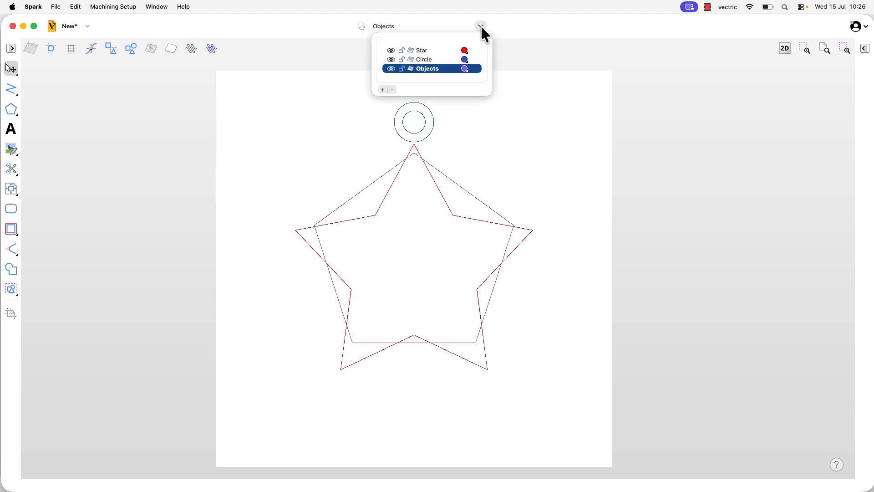
left_click(465, 60)
left_click(493, 80)
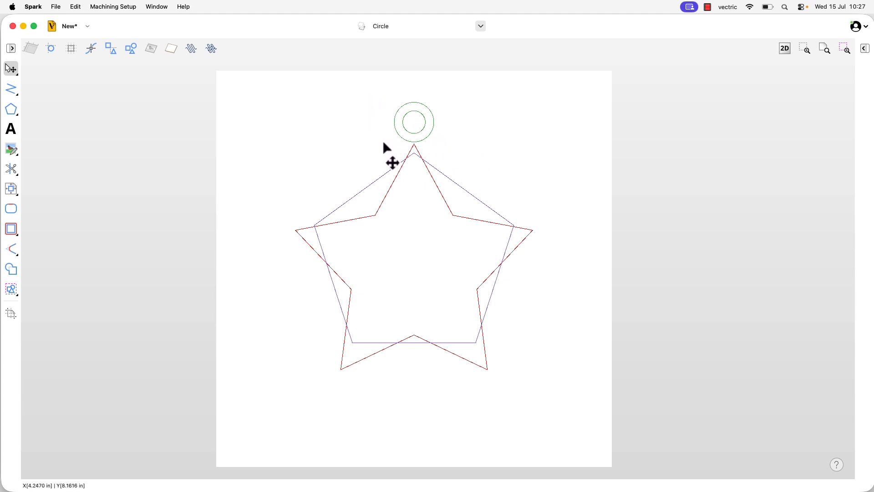
Place one copy of the concentric circles on each side of the original, about 2.2 to 2.4 in away at the same height.
left_click_drag(385, 79, 449, 152)
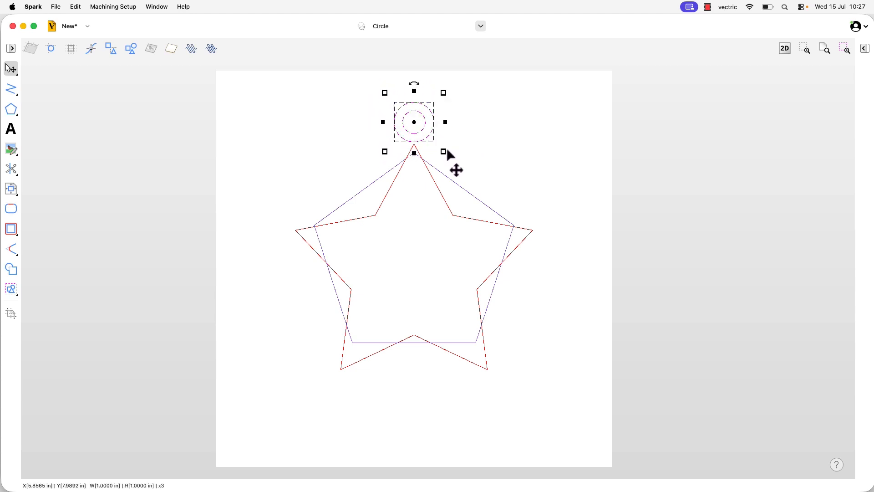
left_click_drag(415, 122, 503, 122)
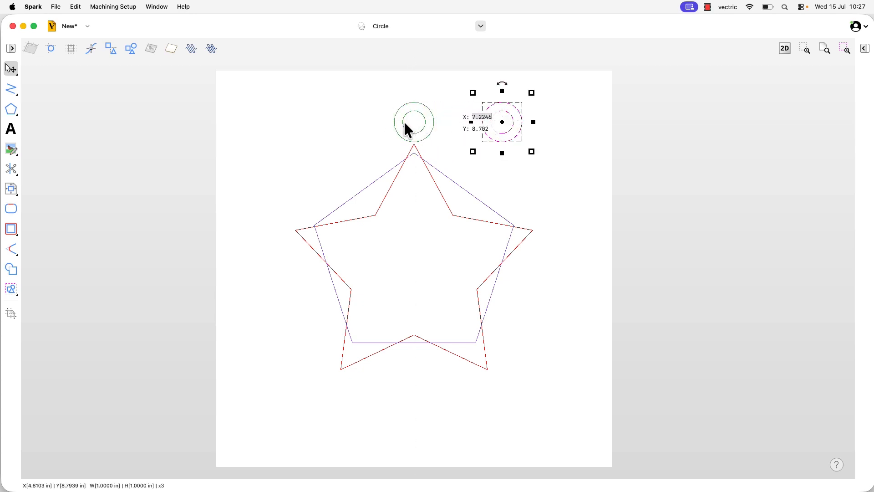
left_click_drag(502, 122, 319, 122)
left_click(506, 155)
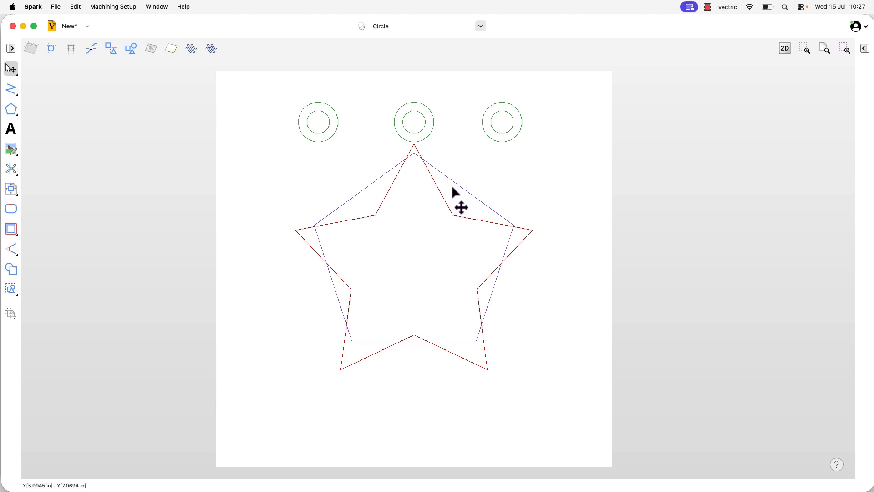
Group all the circles with the star while Circle is the active layer, and check the layer list.
left_click_drag(287, 80, 310, 103)
left_click_drag(545, 146, 544, 147)
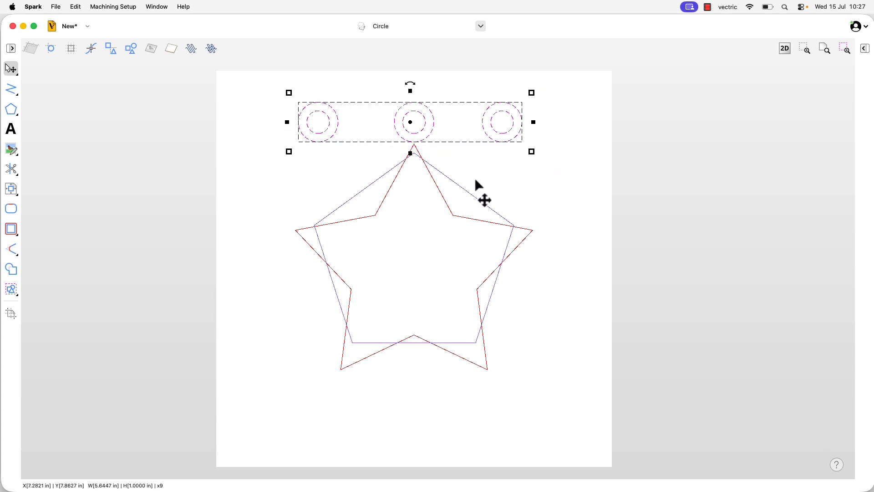
left_click(436, 184, "shift")
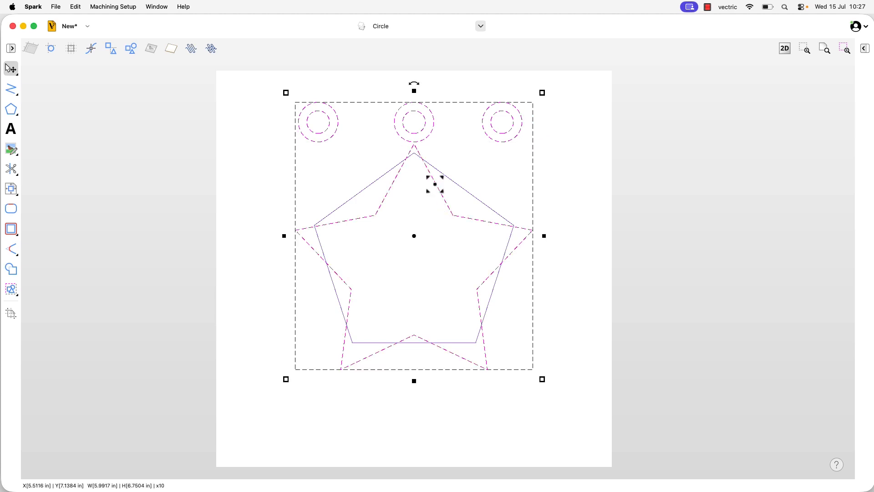
right_click(435, 184)
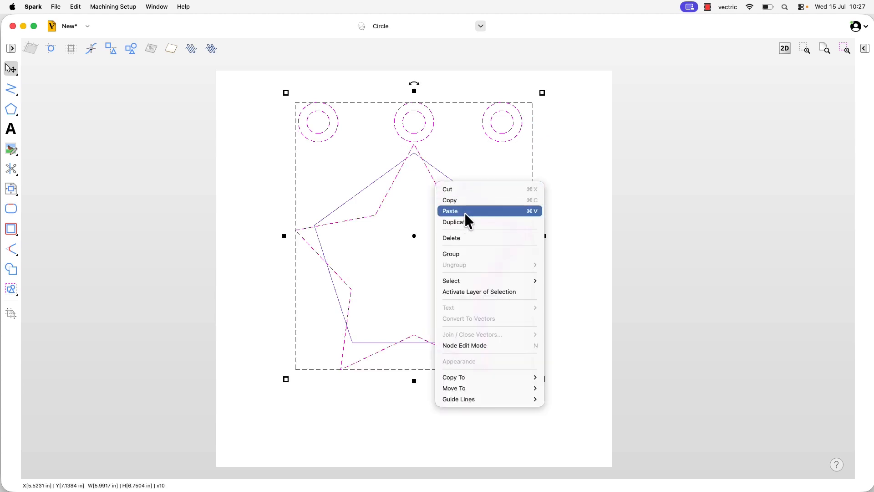
left_click(473, 256)
left_click(477, 173)
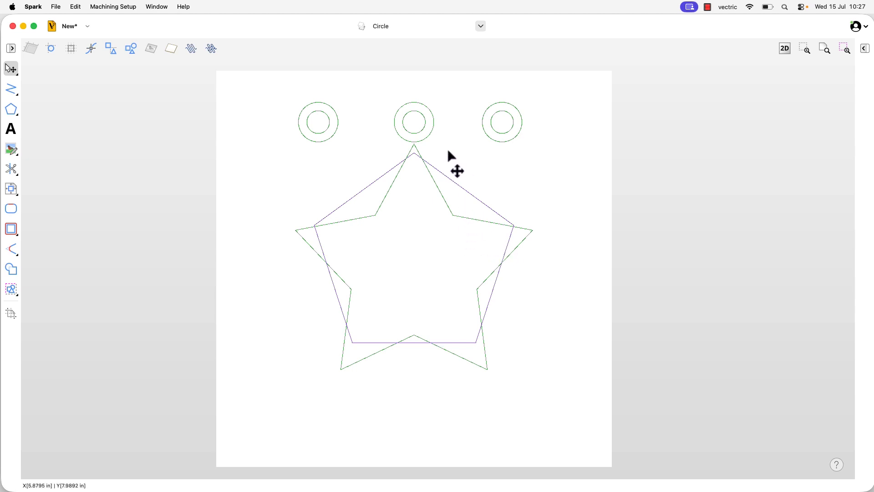
left_click(482, 26)
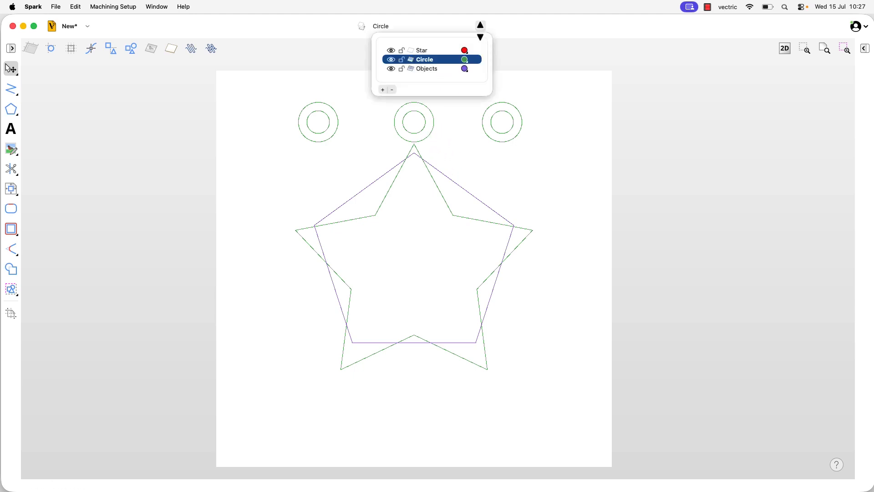
left_click(459, 141)
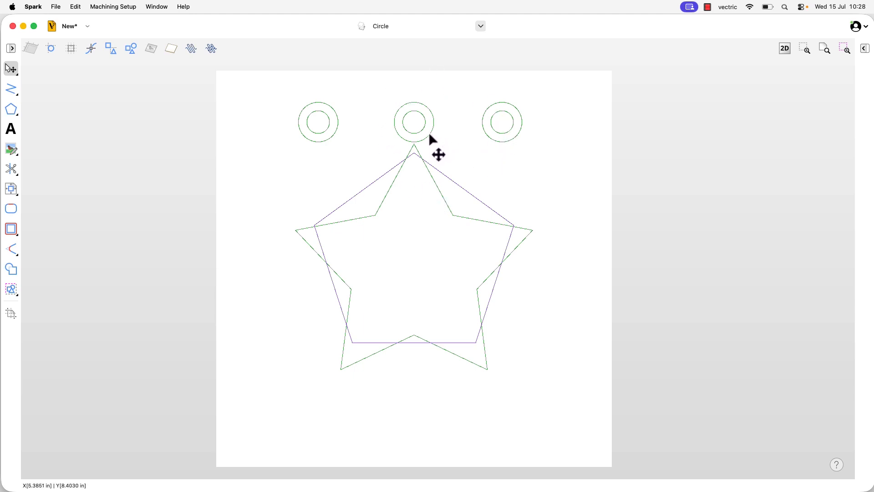
Ungroup the star and circles back onto their original object layers and clear the selection.
key("super+a")
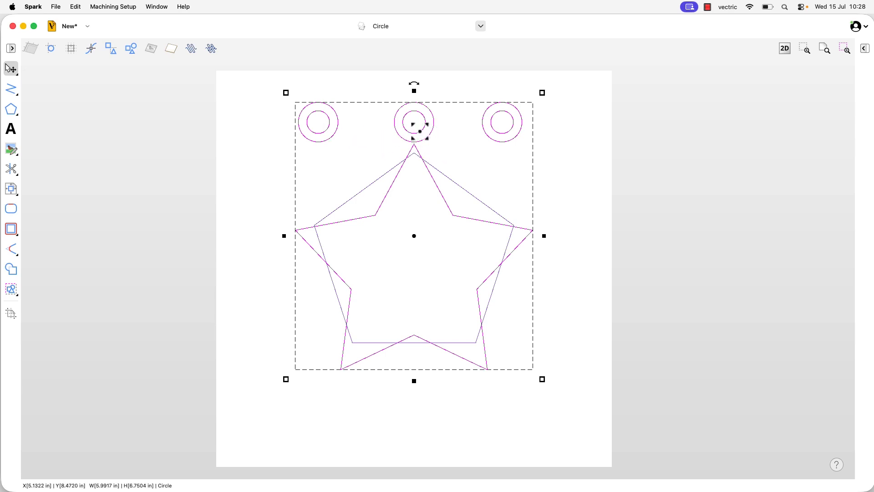
right_click(421, 132)
mouse_move(458, 215)
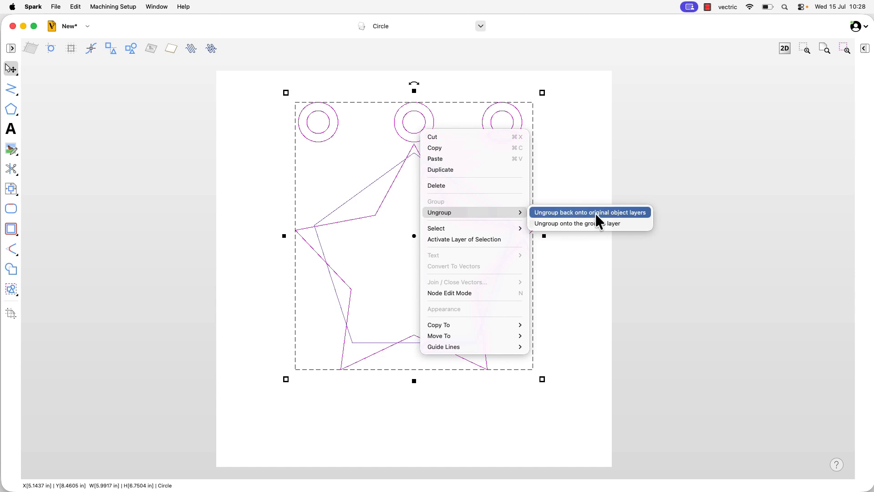
left_click(559, 217)
left_click(562, 230)
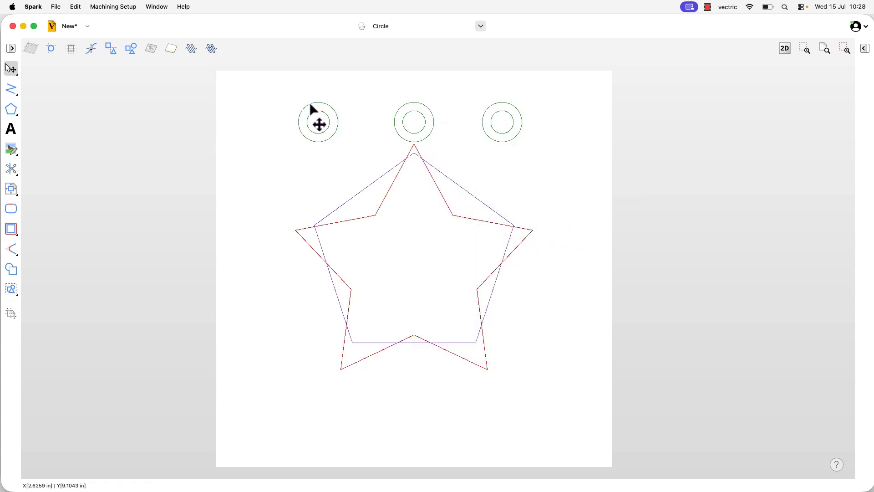
Check which layer the star belongs to by selecting it and by hiding and showing the Star layer.
left_click(448, 204)
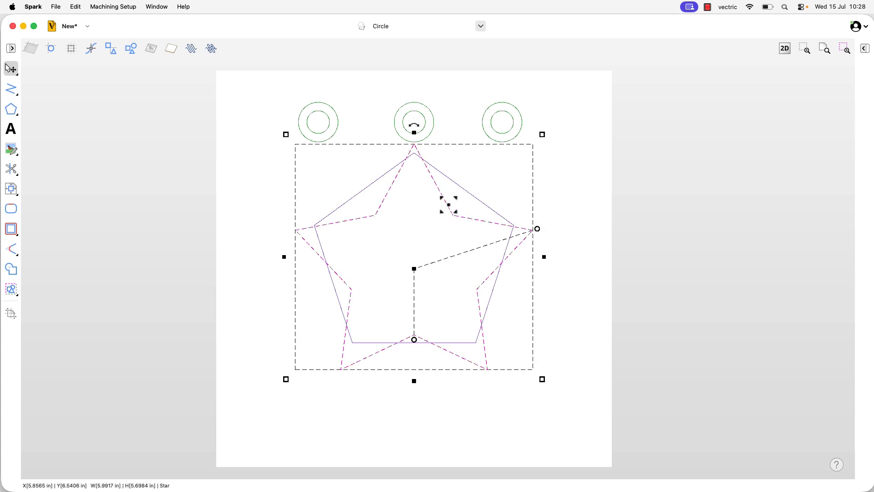
left_click(472, 141)
left_click(481, 26)
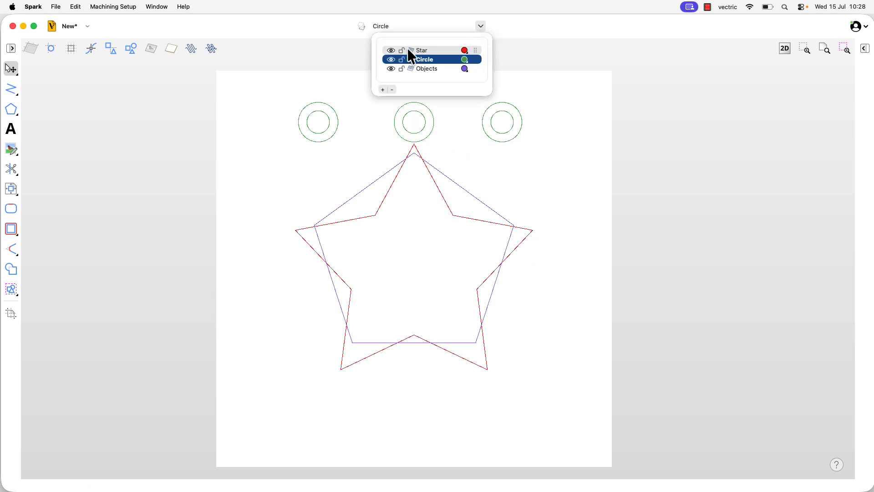
left_click(391, 50)
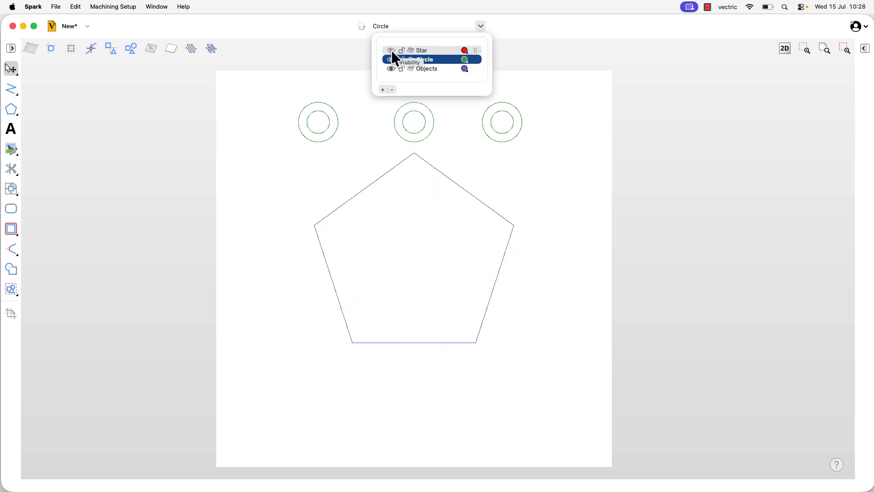
left_click(392, 50)
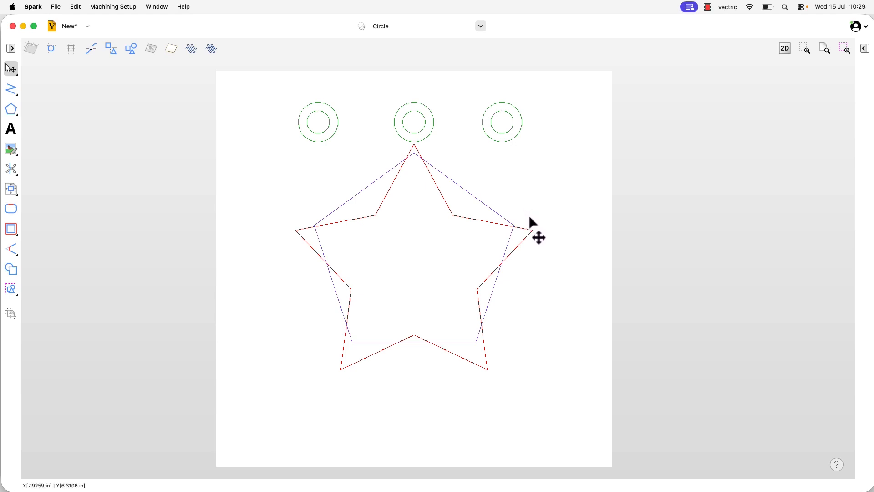
Apply Show Only This to the Circle layer, followed by Show All But This on the same layer.
left_click(481, 28)
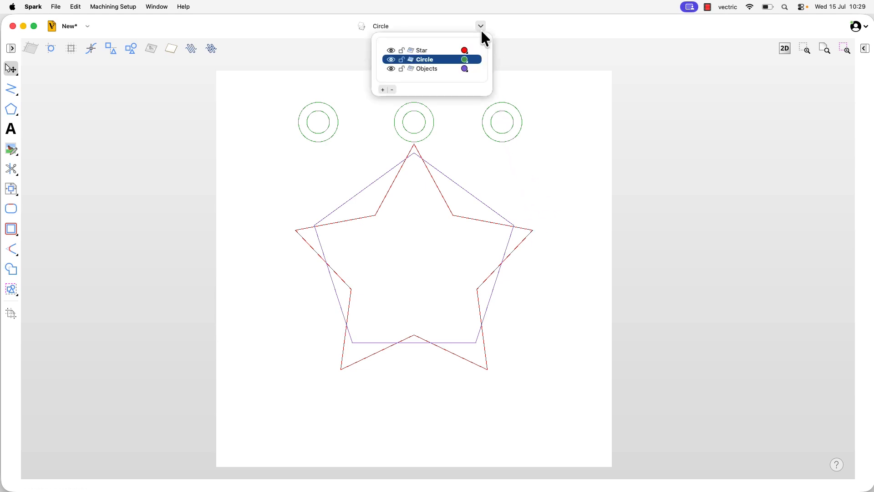
right_click(434, 63)
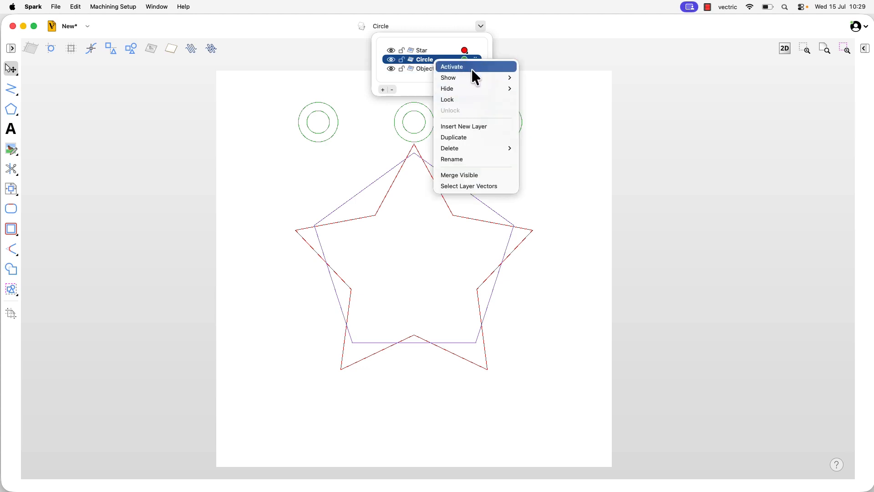
mouse_move(484, 78)
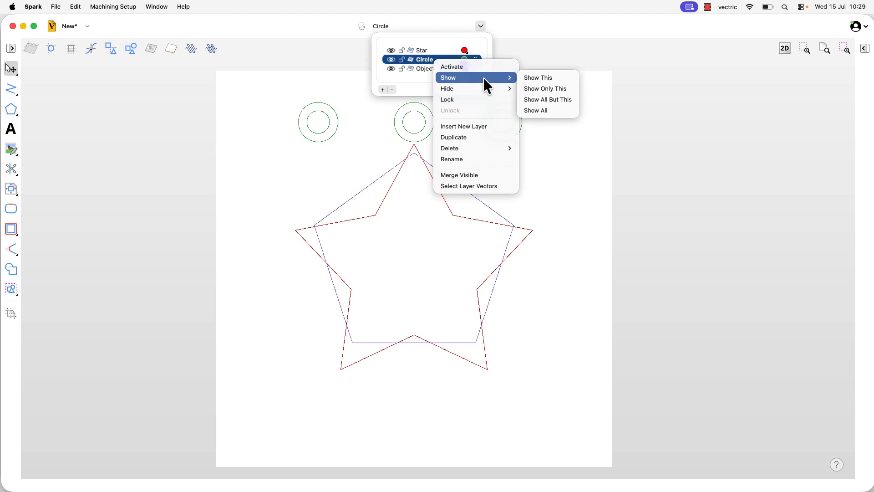
left_click(550, 90)
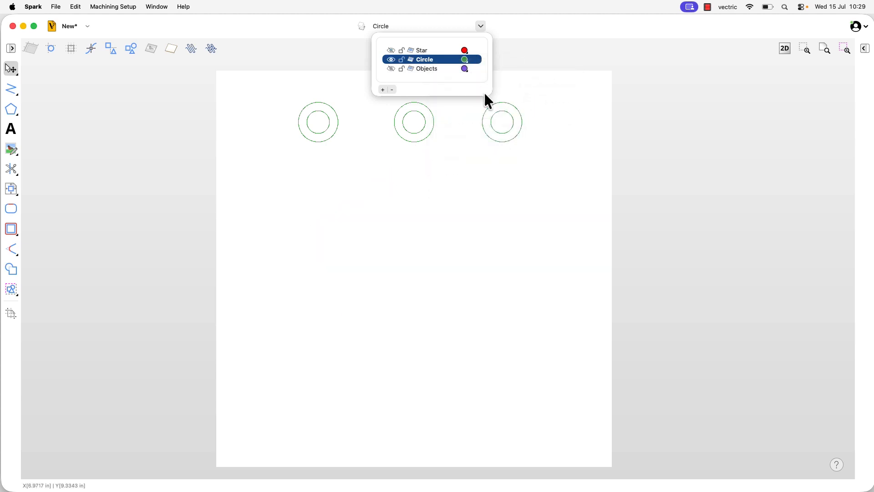
right_click(445, 64)
mouse_move(519, 77)
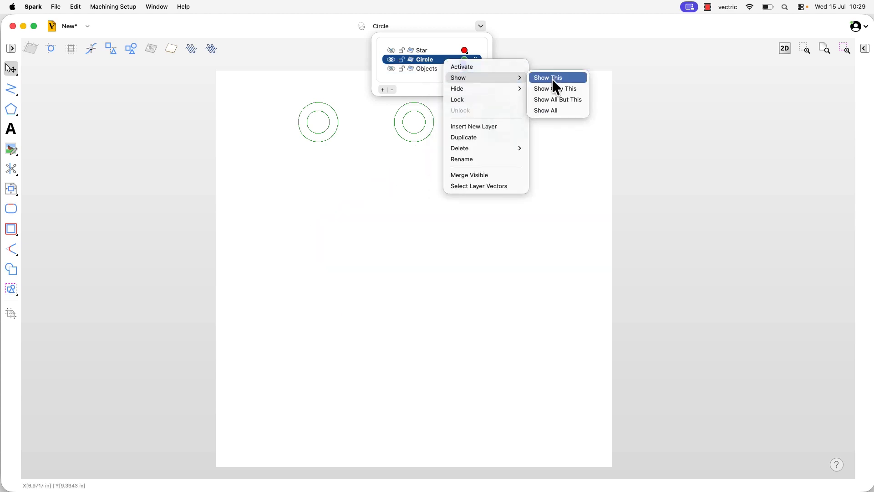
left_click(577, 103)
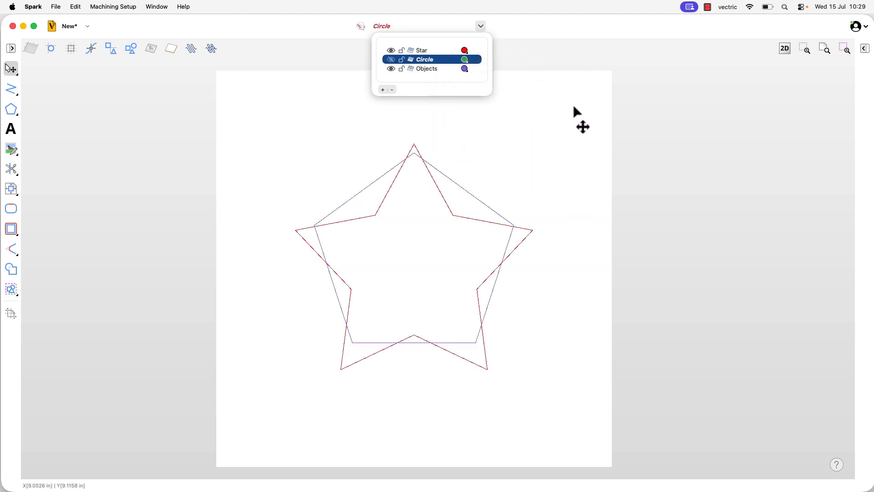
Show all layers and hide just the Circle layer with Hide This.
right_click(438, 62)
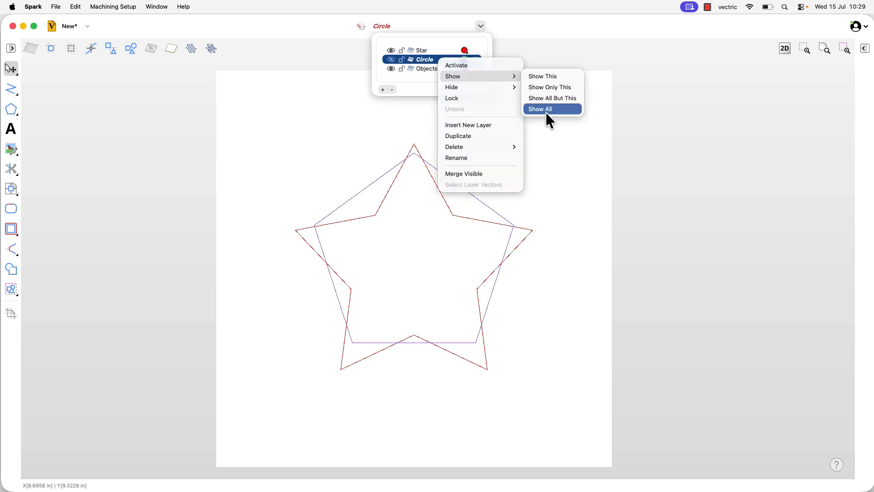
left_click(546, 111)
right_click(450, 62)
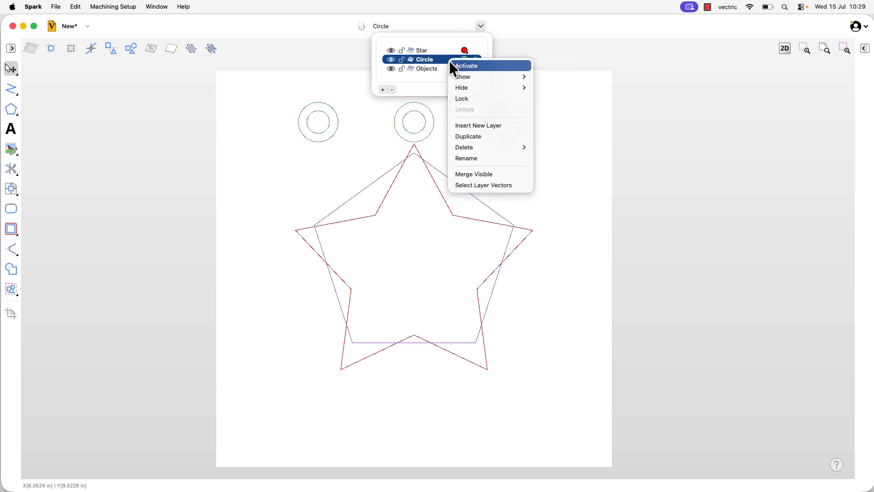
mouse_move(484, 86)
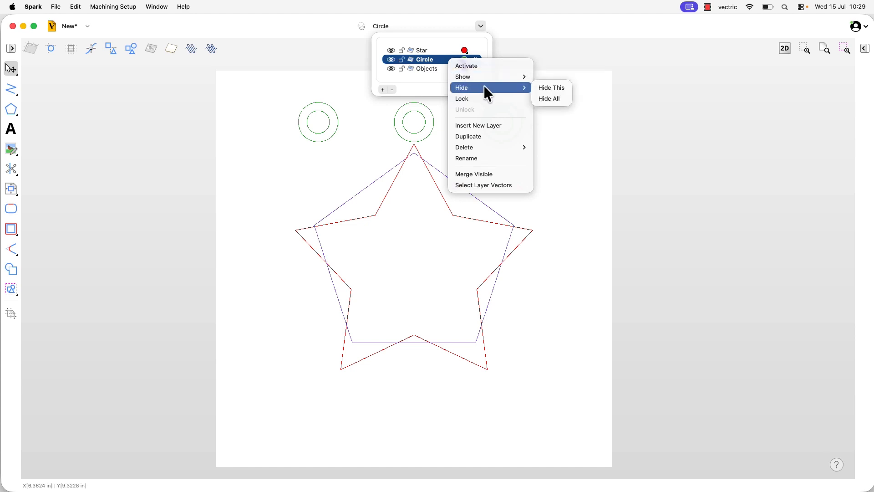
left_click(546, 91)
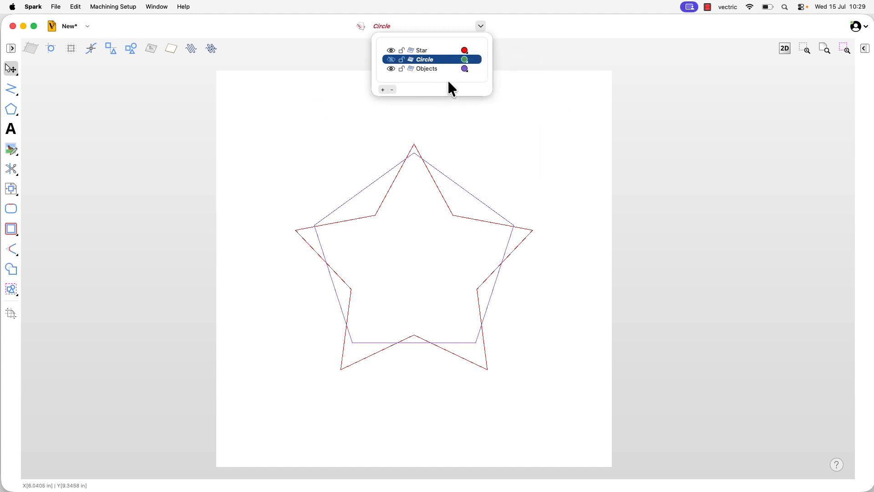
Apply Hide All to the layers and bring every layer back with Show All.
right_click(446, 61)
mouse_move(503, 89)
left_click(551, 97)
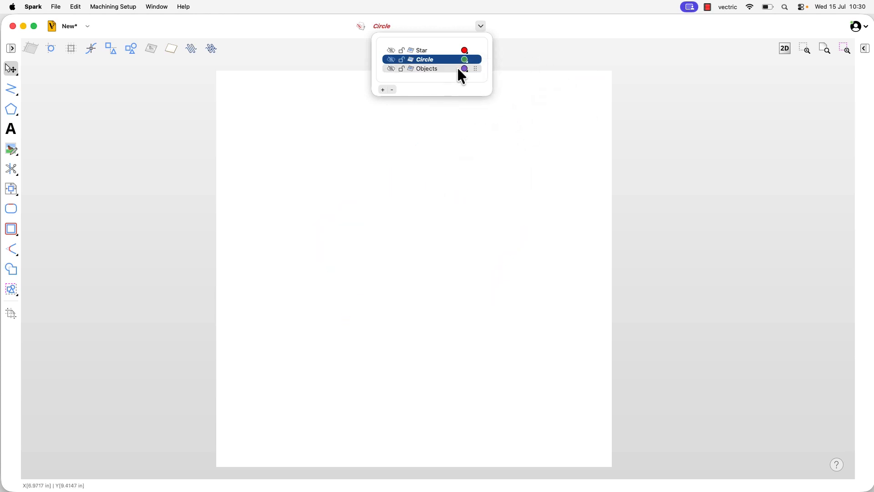
right_click(446, 61)
mouse_move(472, 79)
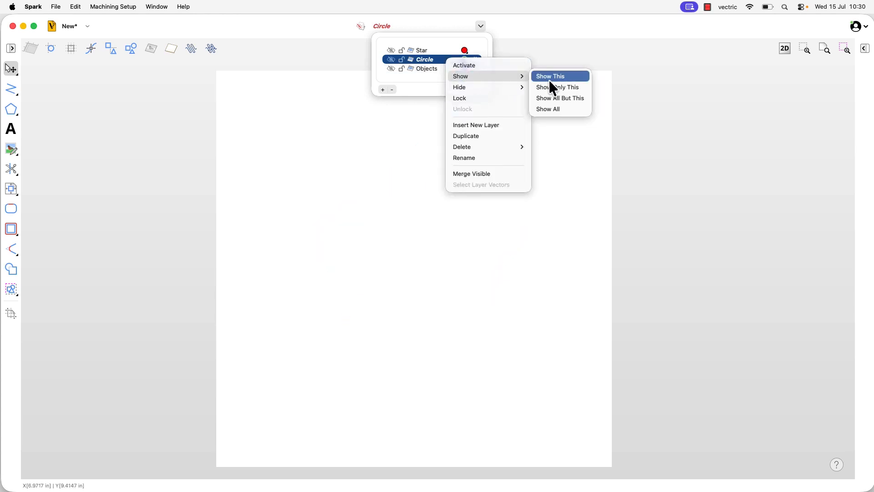
left_click(552, 110)
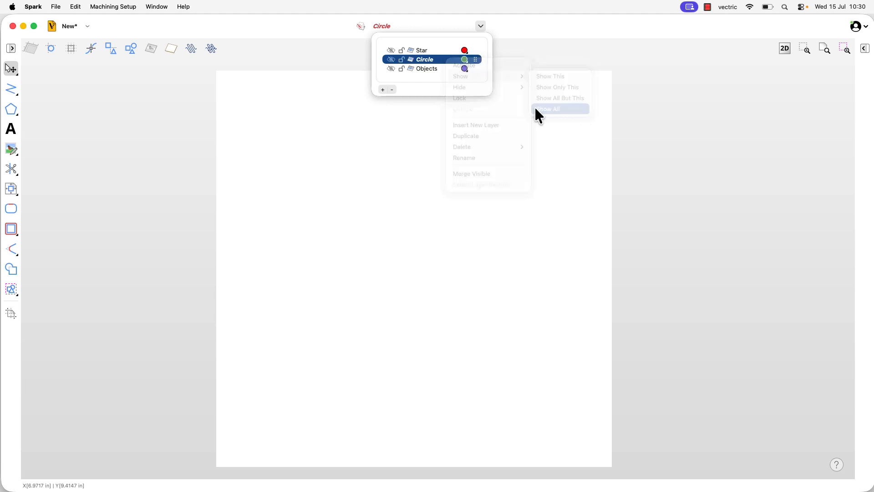
Examine the Circle layer's delete options while hiding the Objects layer, and show Objects again.
right_click(444, 60)
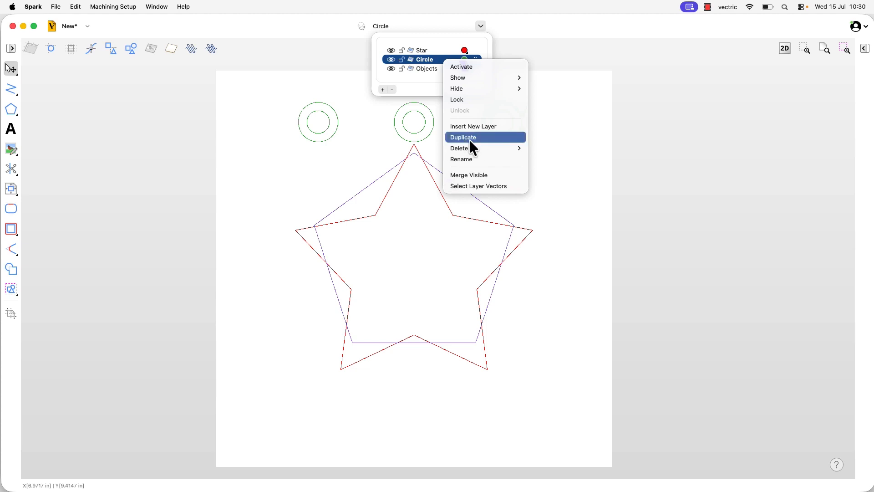
mouse_move(511, 150)
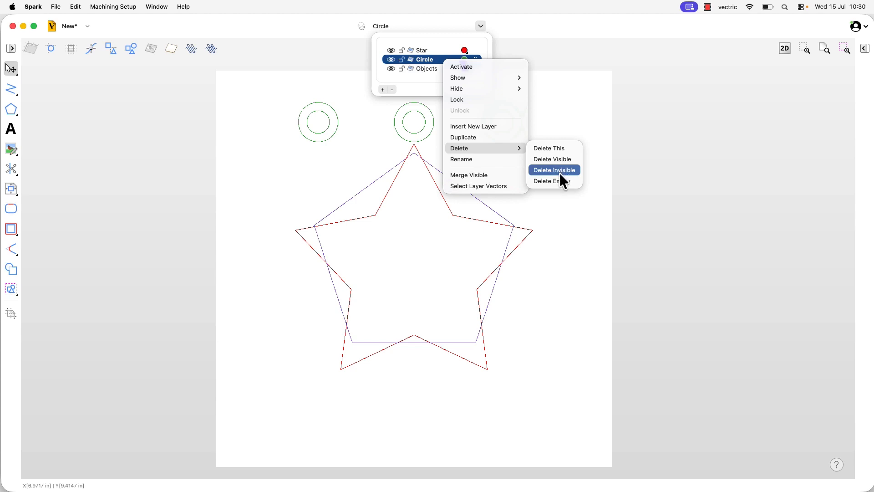
left_click(392, 69)
left_click(391, 69)
right_click(428, 61)
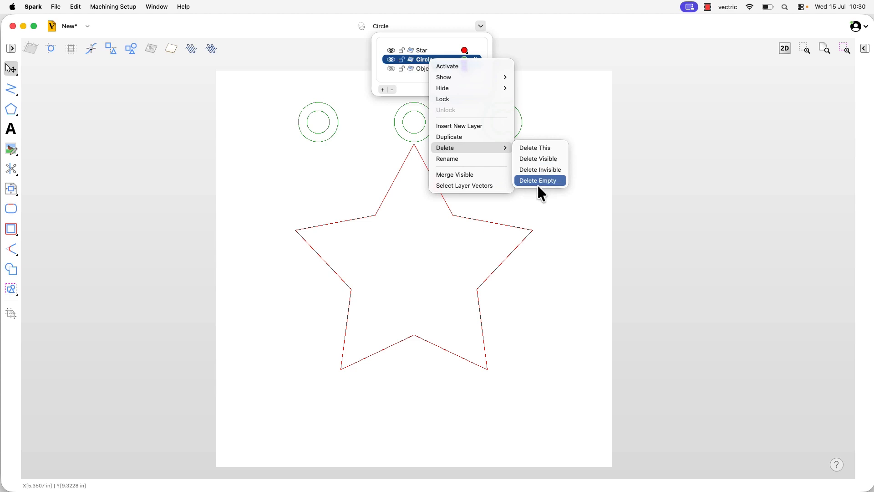
left_click(390, 69)
left_click(391, 69)
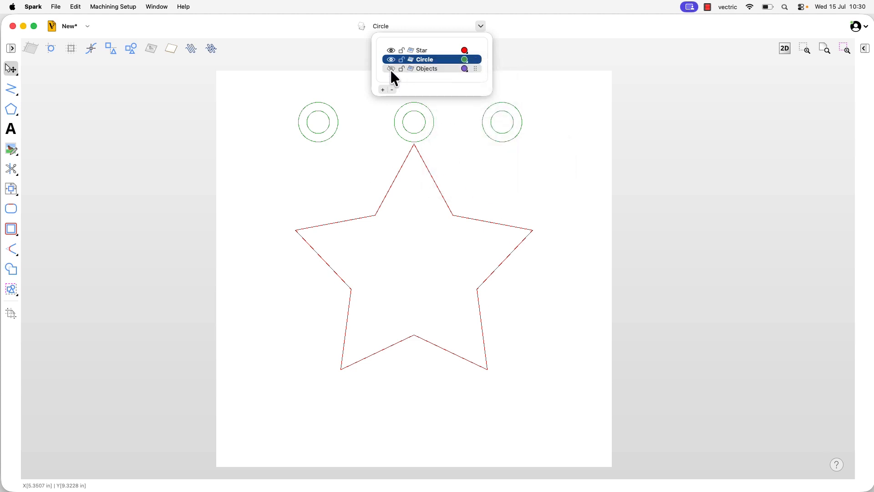
Add a new layer with its default name and remove it using Delete Empty.
left_click(382, 90)
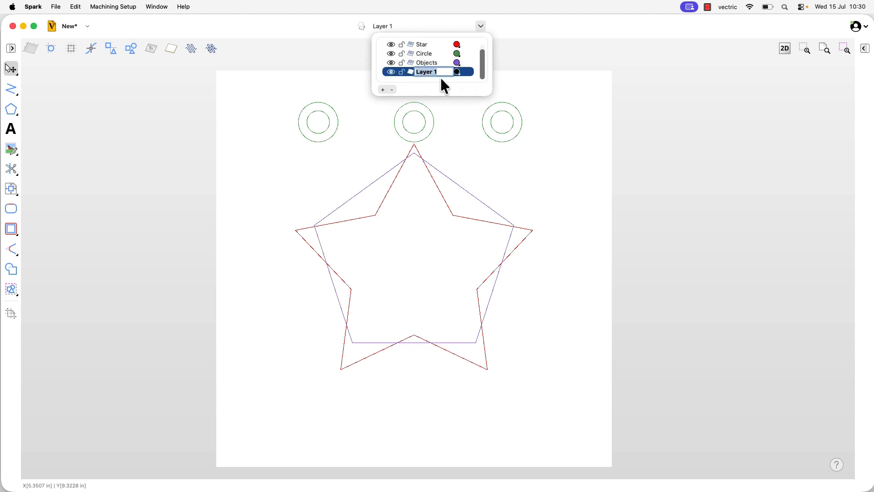
left_click(453, 81)
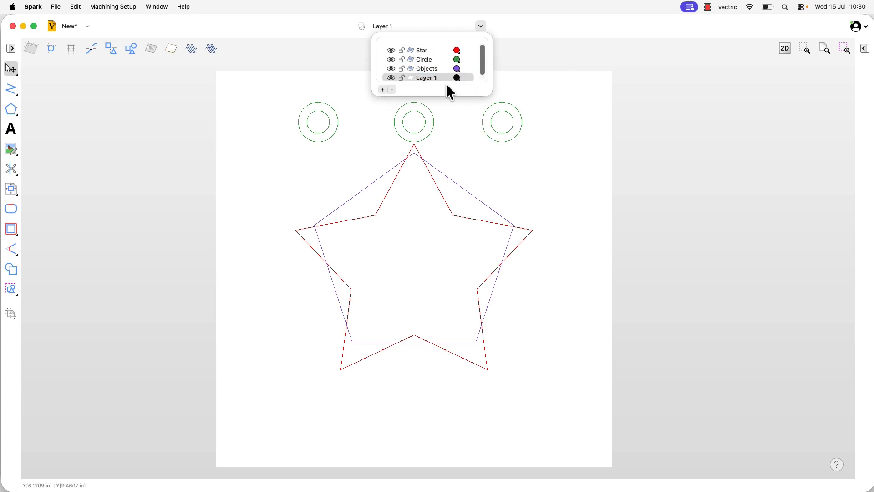
right_click(431, 61)
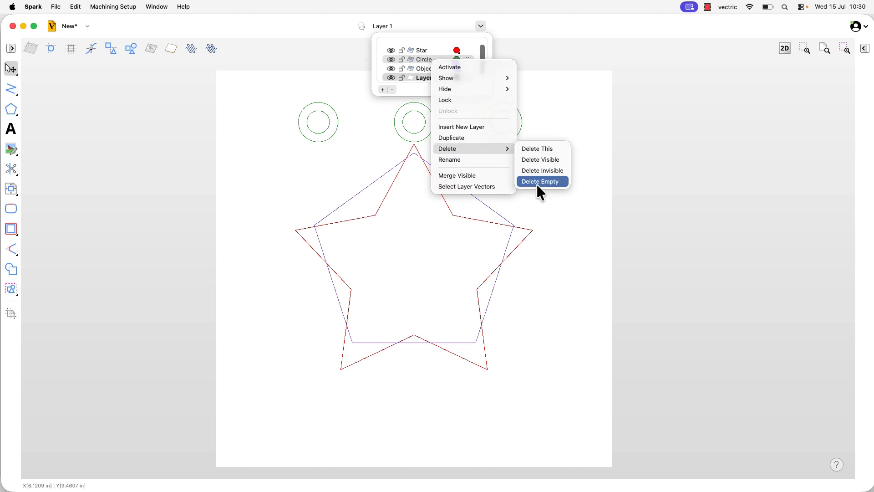
left_click(538, 182)
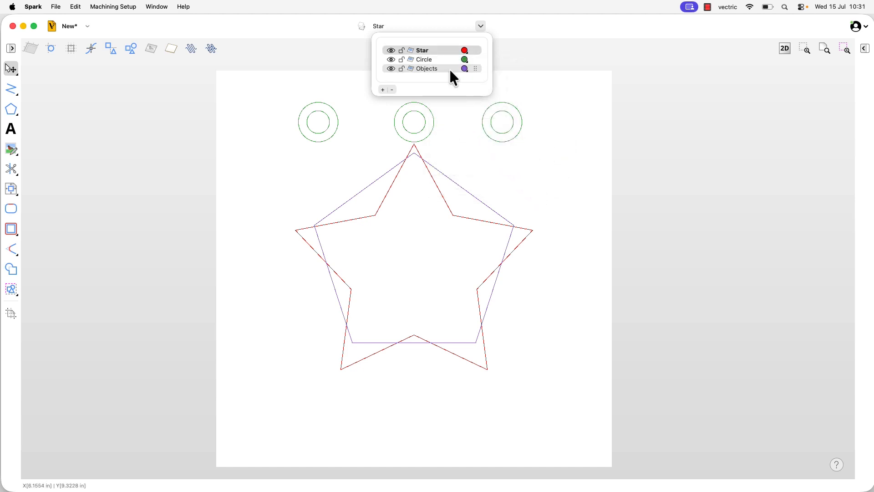
Merge all visible layers into the Circle layer, undo the merge, and reopen the layer list.
right_click(429, 60)
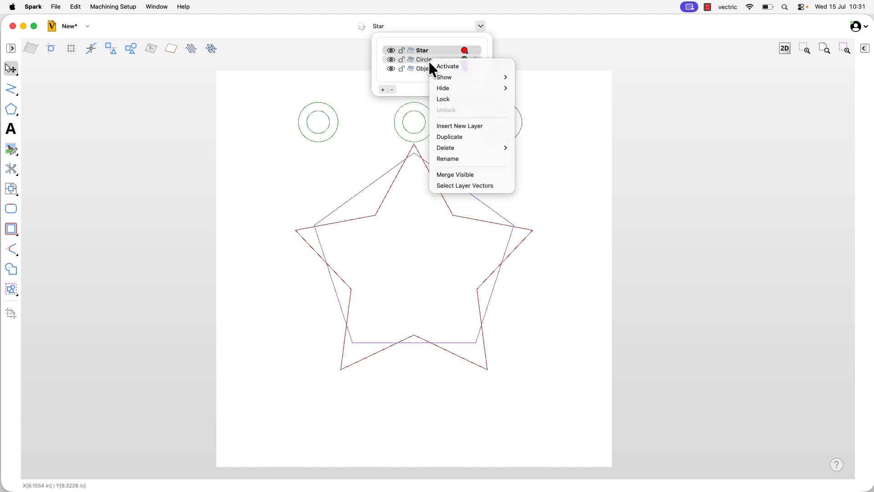
left_click(480, 178)
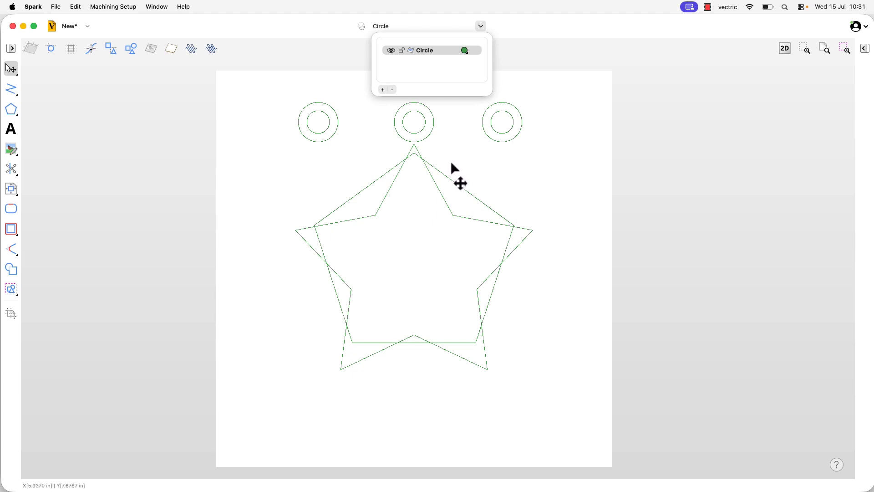
key("super+z")
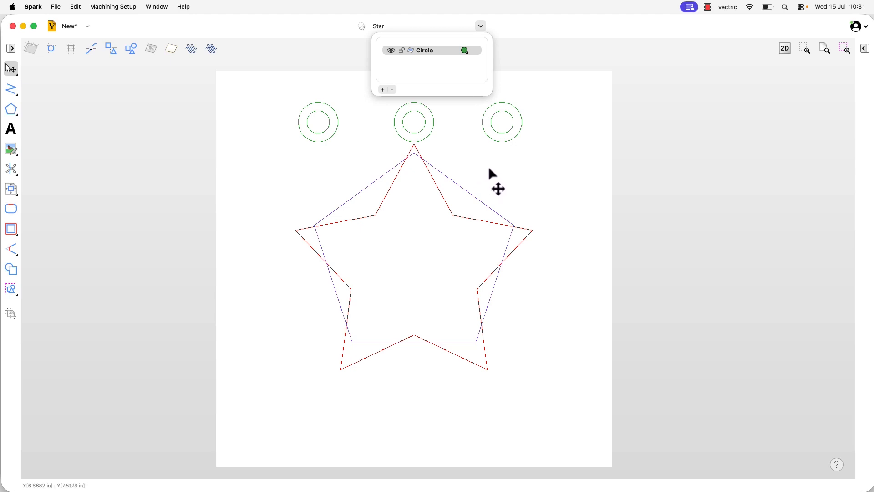
left_click(480, 27)
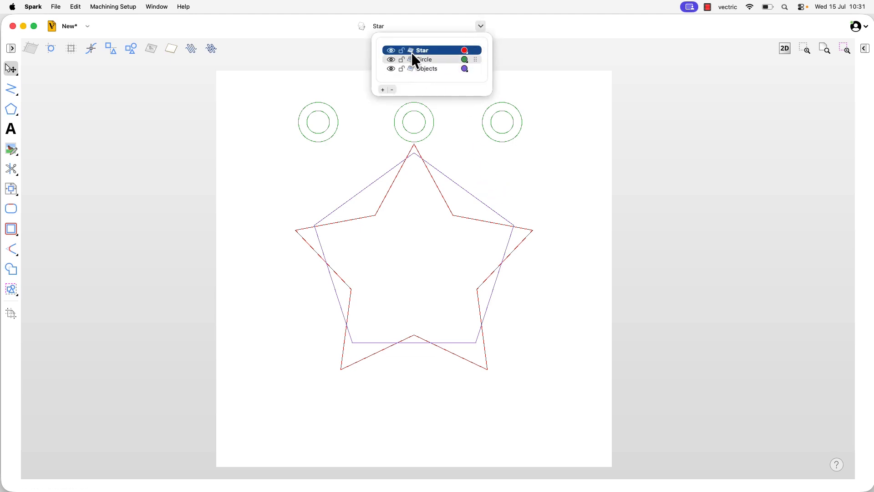
Activate the Circle layer, select all its vectors with Select Layer Vectors, and clear the selection.
right_click(438, 60)
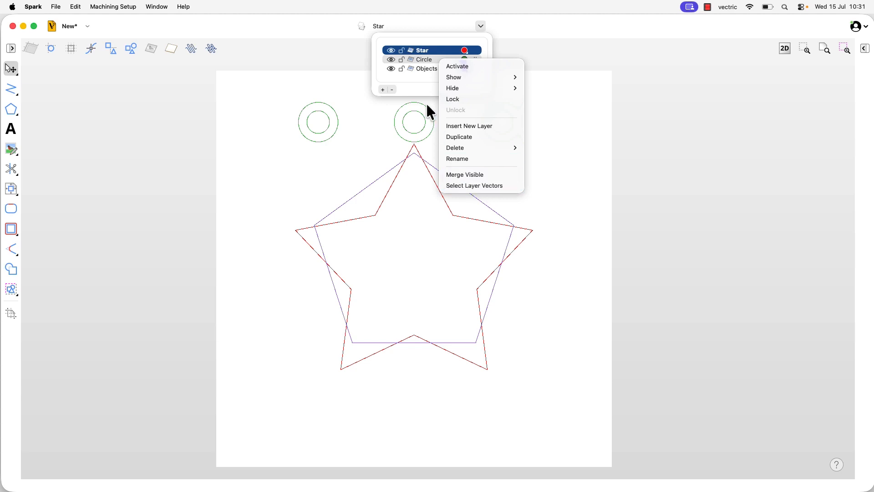
right_click(425, 61)
left_click(425, 60)
right_click(423, 61)
left_click(422, 61)
left_click(422, 62)
right_click(422, 62)
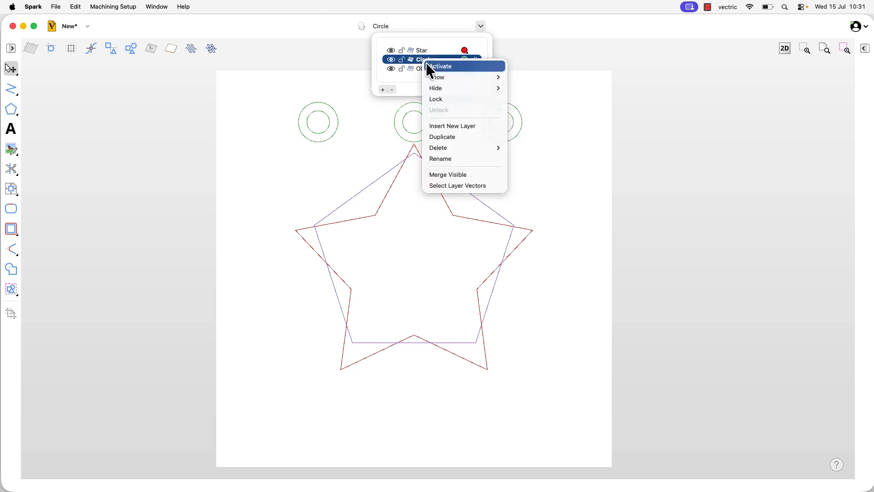
left_click(481, 188)
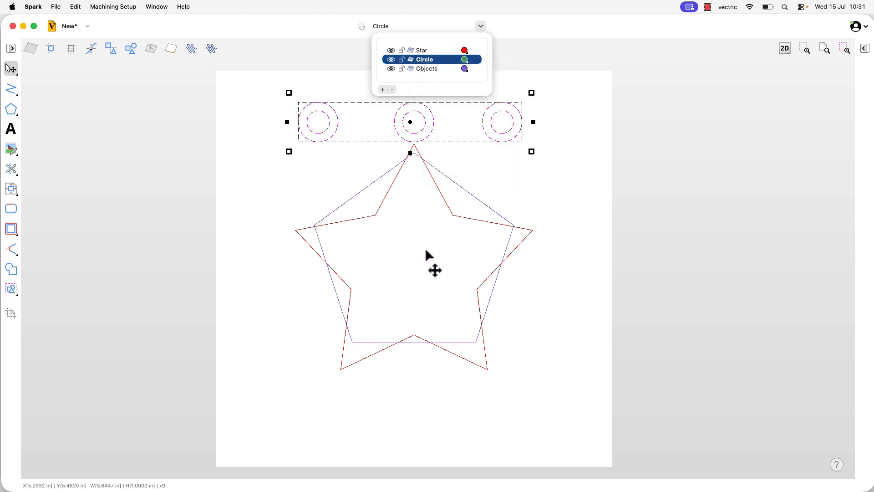
left_click(499, 182)
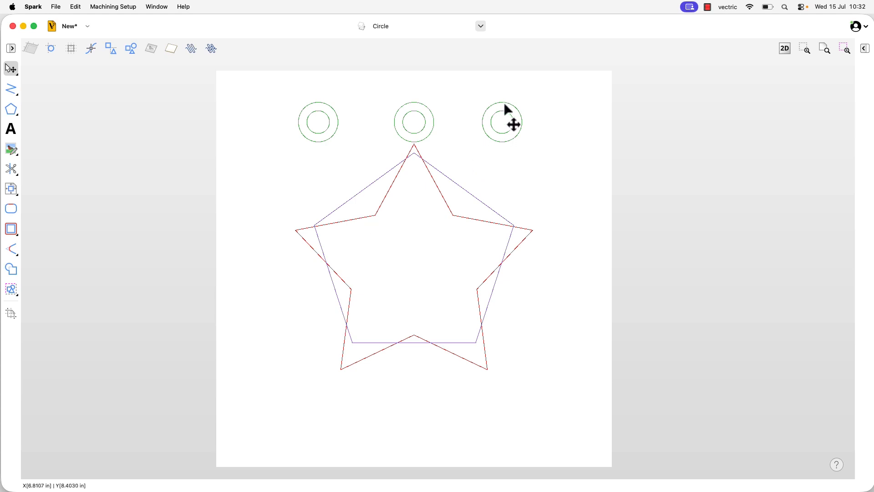
Activate the Objects layer and delete it together with its data using the Delete data option.
left_click(479, 27)
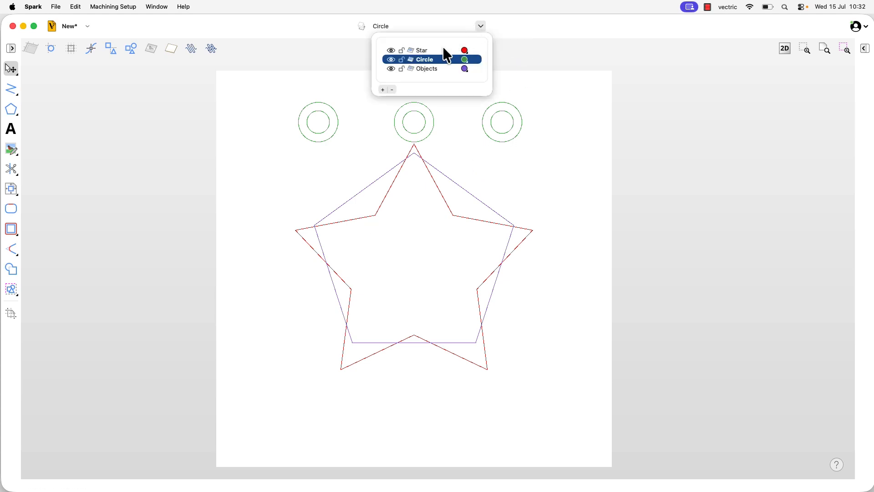
left_click(428, 69)
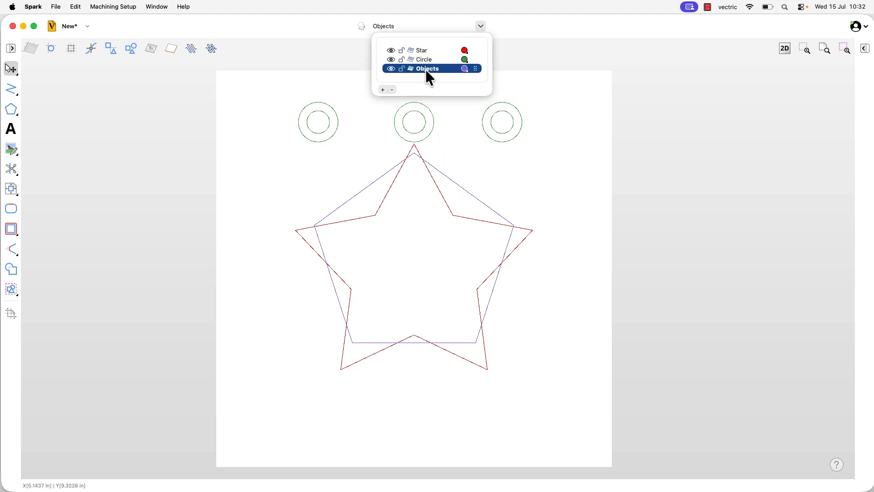
right_click(426, 70)
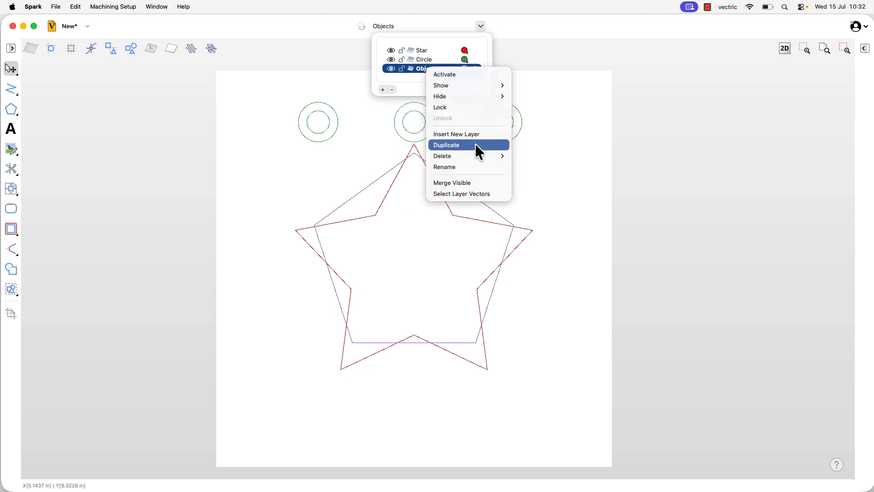
mouse_move(474, 156)
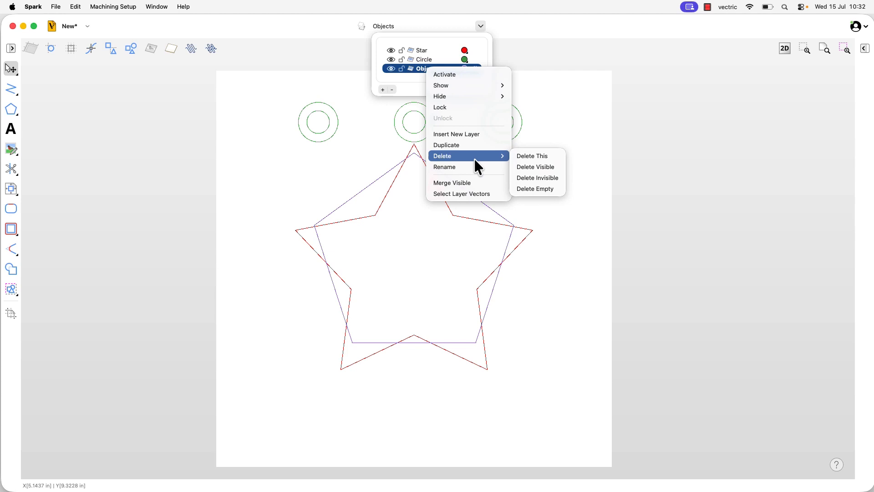
left_click(538, 159)
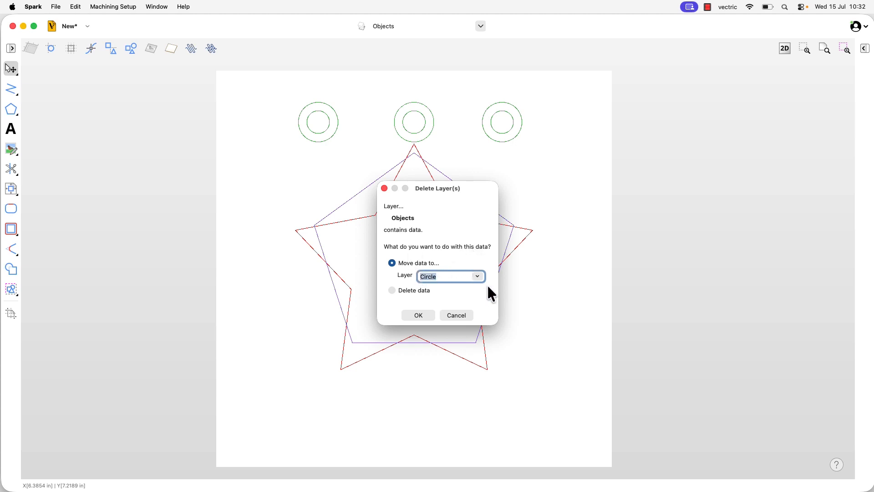
left_click(478, 276)
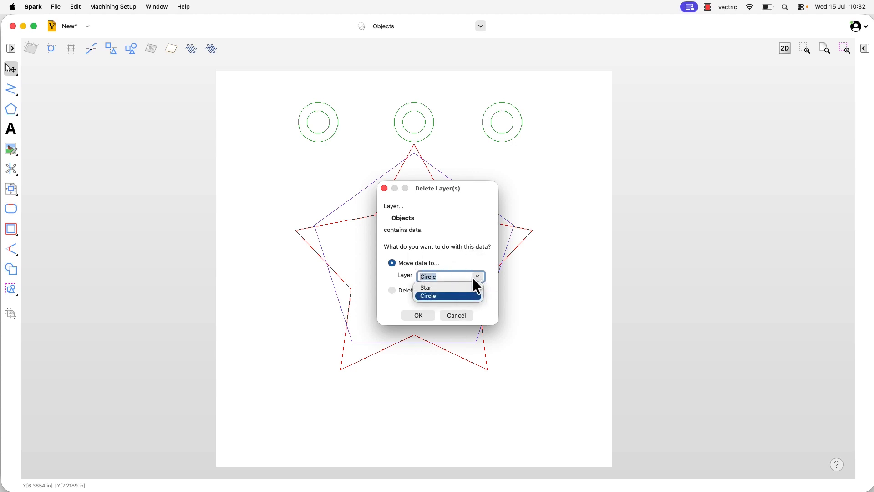
left_click(479, 275)
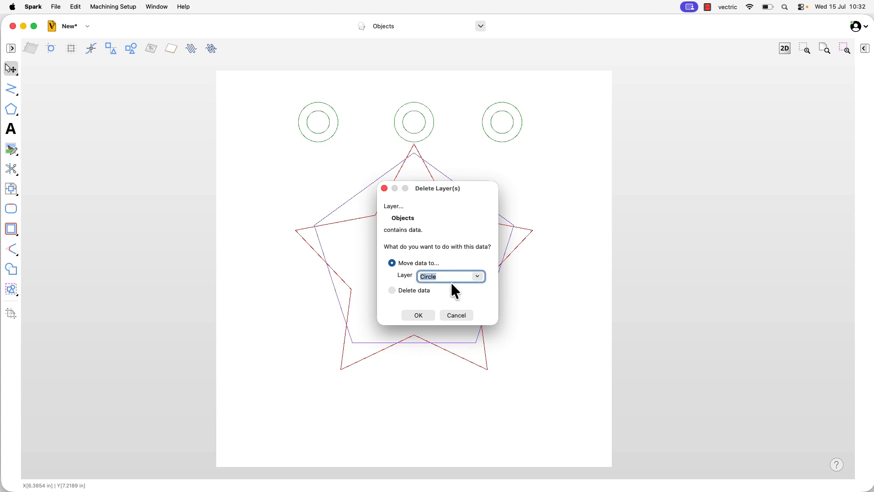
left_click(412, 291)
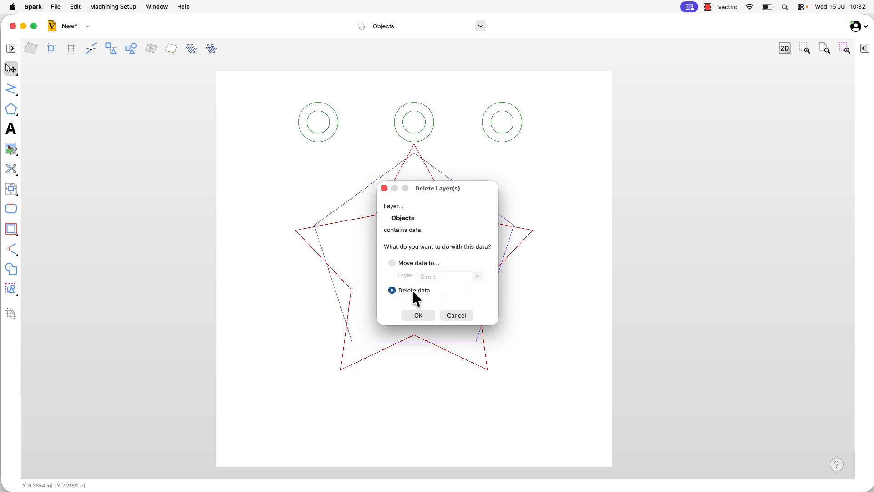
left_click(419, 316)
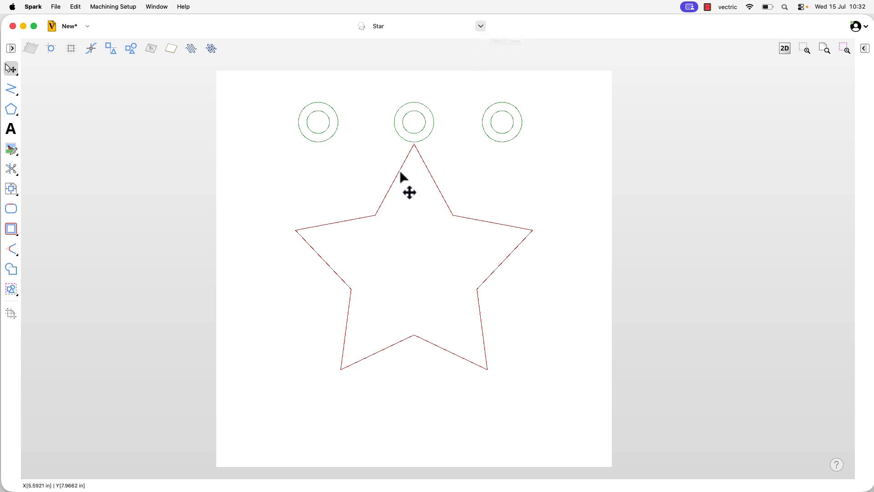
Copy the star to a new visible, active layer named New Star with a turquoise drawing colour, and clear the selection.
left_click(393, 185)
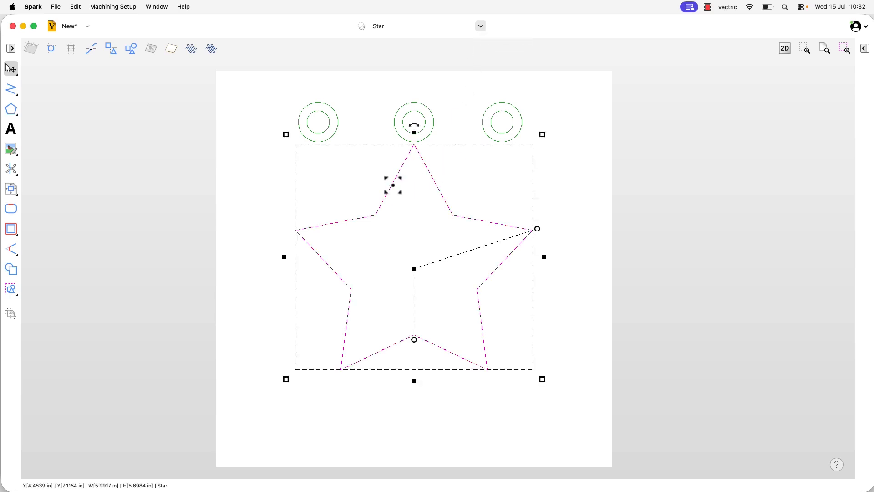
right_click(393, 185)
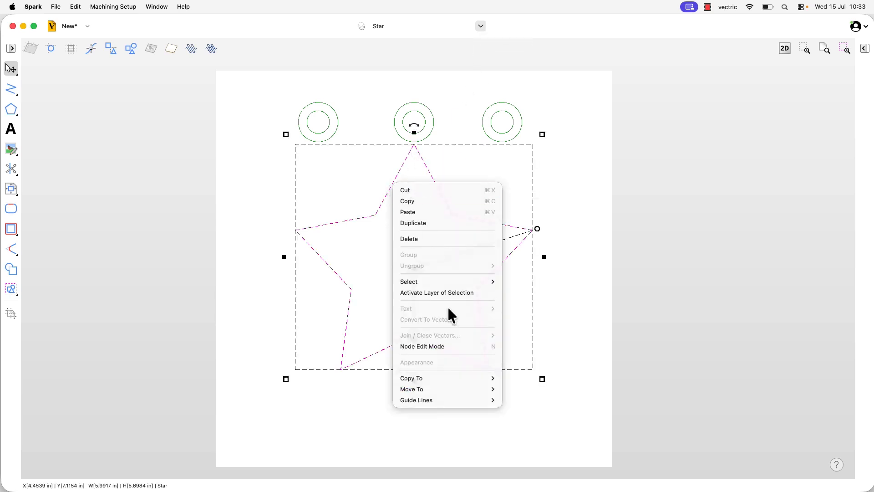
mouse_move(467, 379)
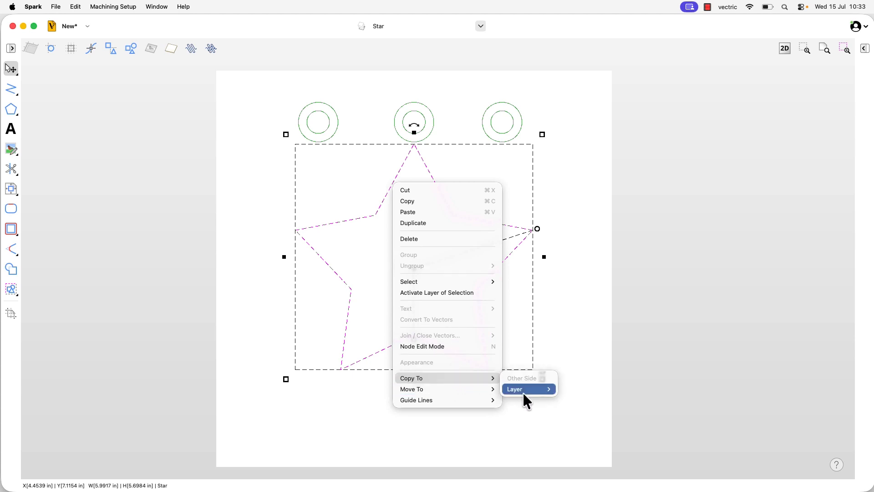
mouse_move(548, 391)
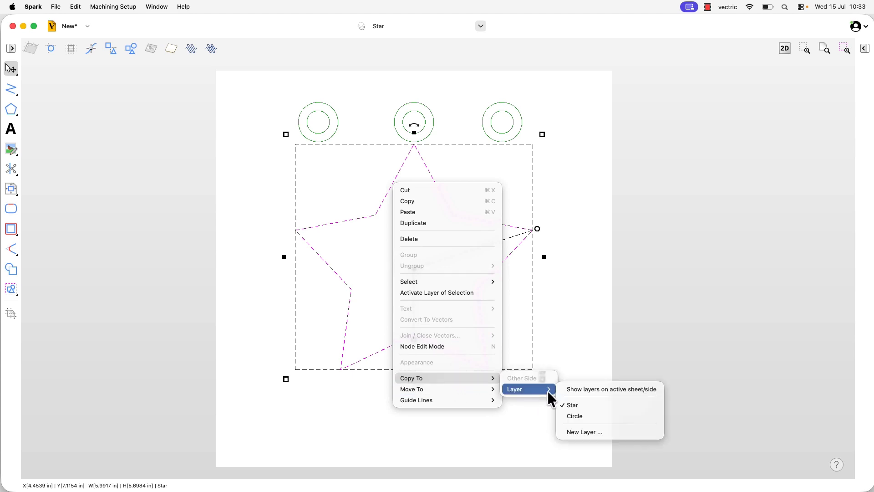
left_click(568, 432)
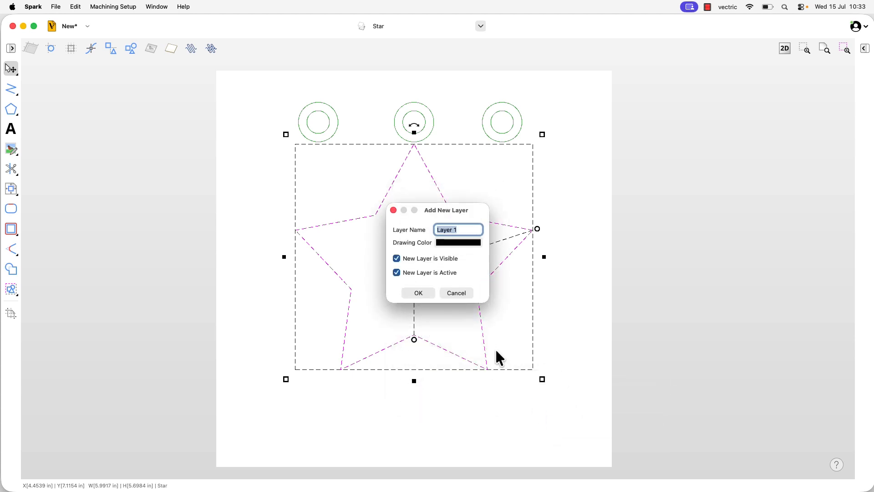
type("New Star")
left_click(473, 243)
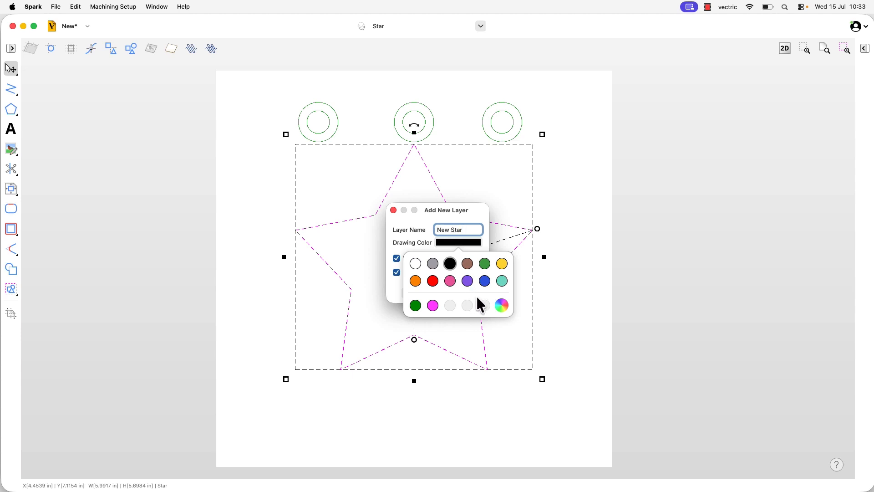
left_click(503, 281)
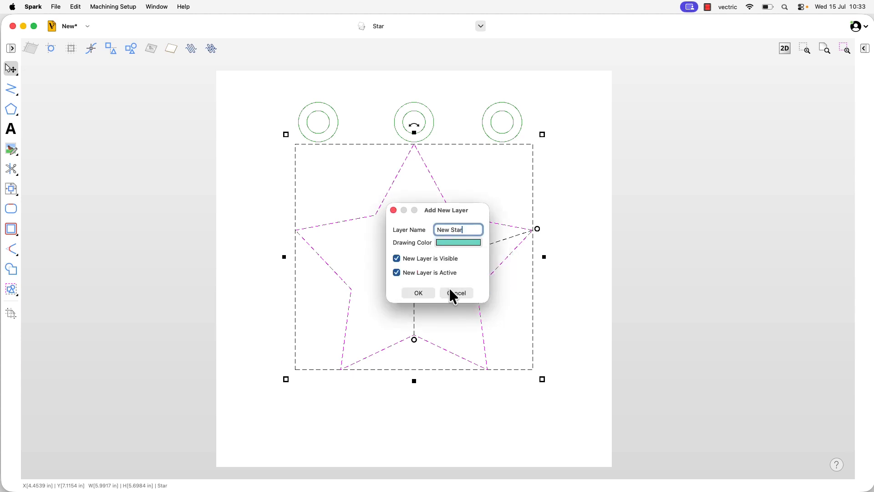
left_click(420, 292)
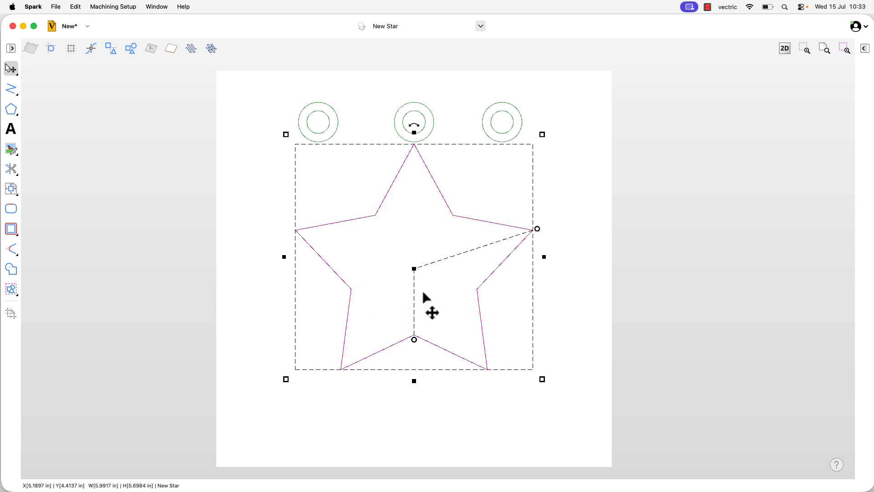
left_click(548, 210)
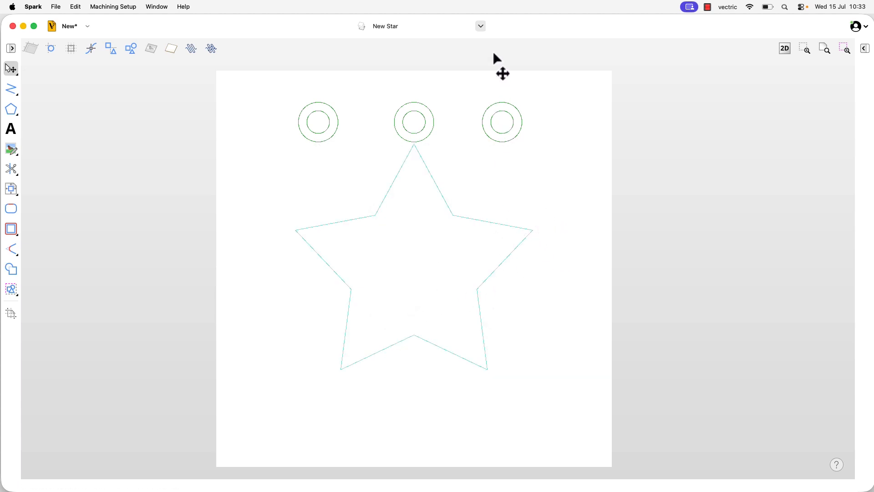
Reorder the layers by moving Star below New Star and returning New Star to the end, giving Circle, Star, New Star.
left_click(483, 33)
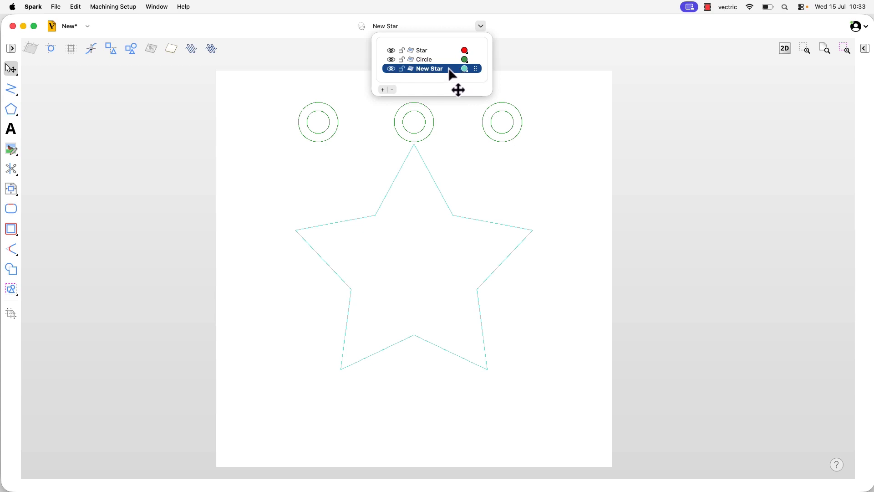
left_click_drag(444, 52, 443, 72)
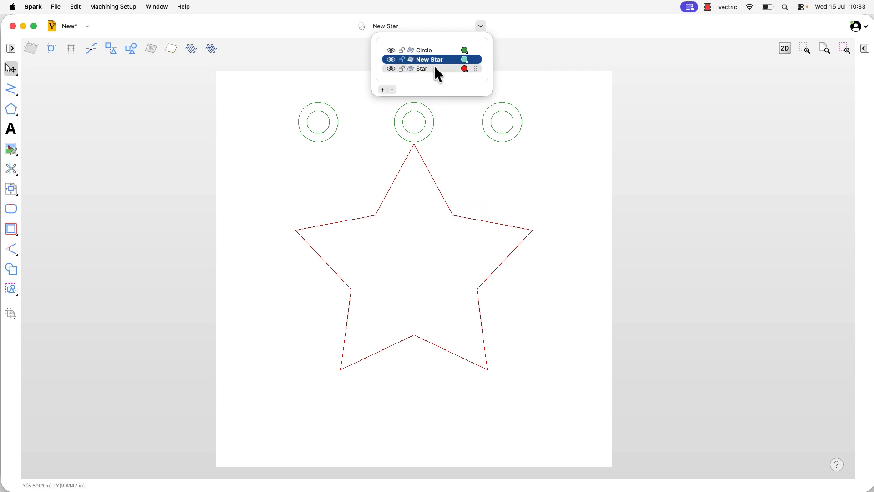
left_click_drag(435, 60, 434, 72)
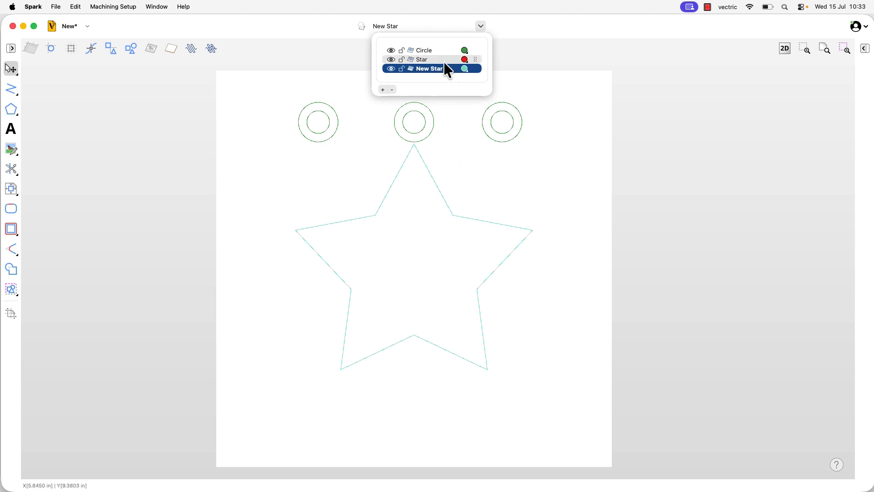
left_click_drag(438, 61, 442, 72)
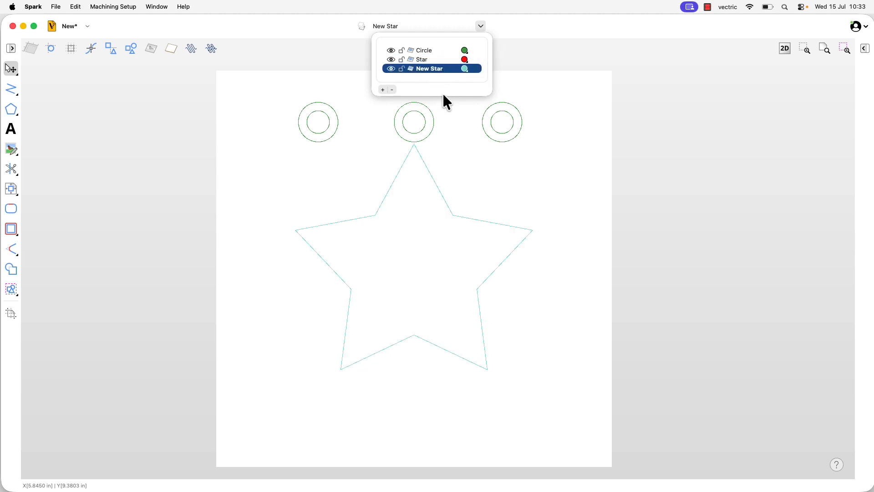
left_click(454, 164)
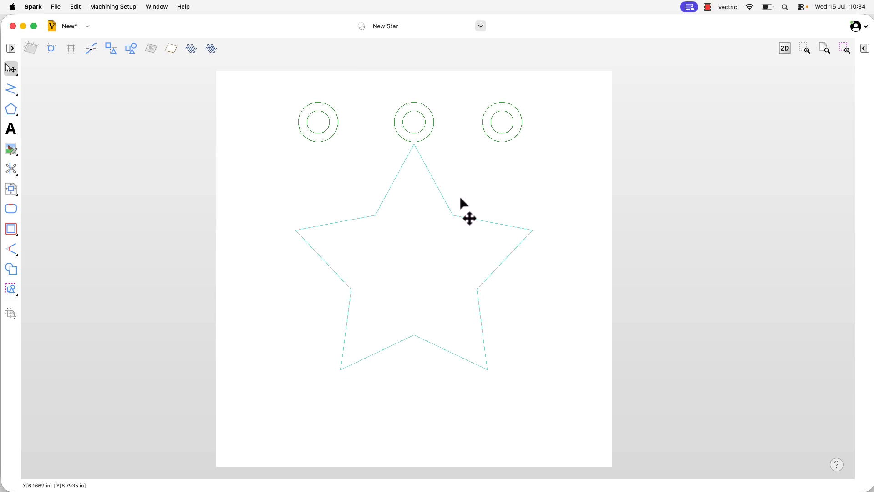